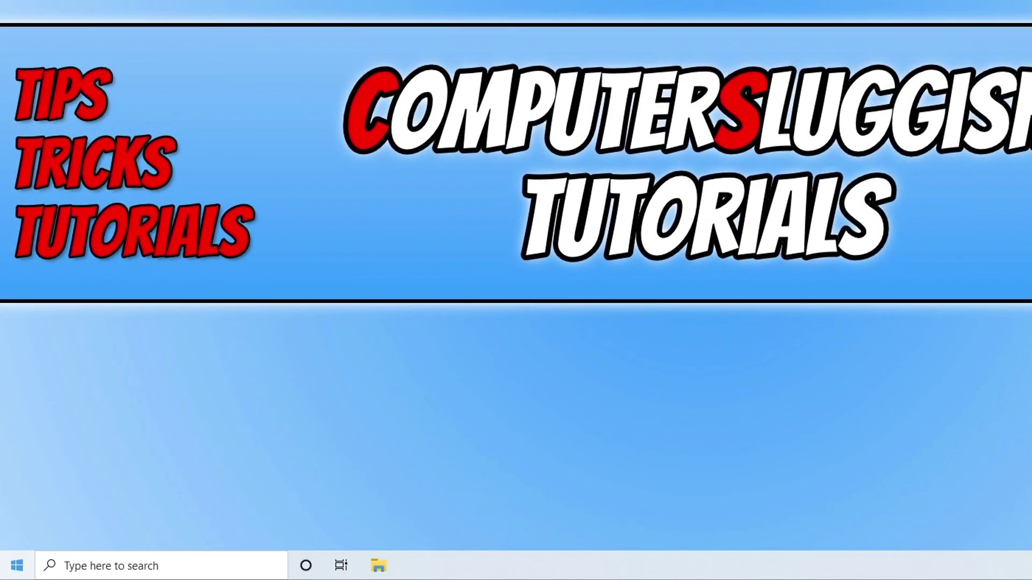
Check for new Windows updates from Settings' Update & Security page
{"action": "right_click", "coordinate": [16, 566]}
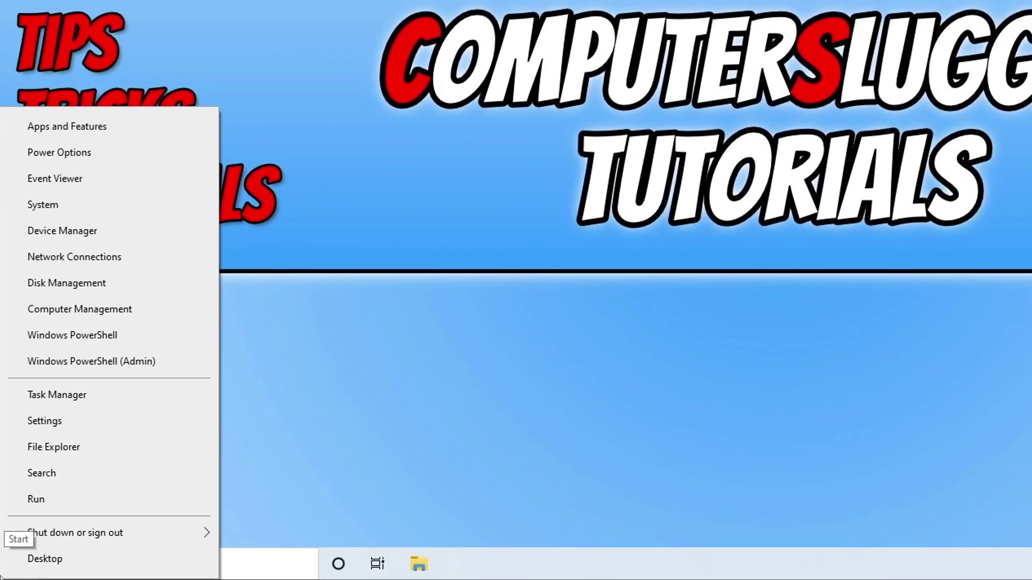
{"action": "left_click", "coordinate": [120, 430]}
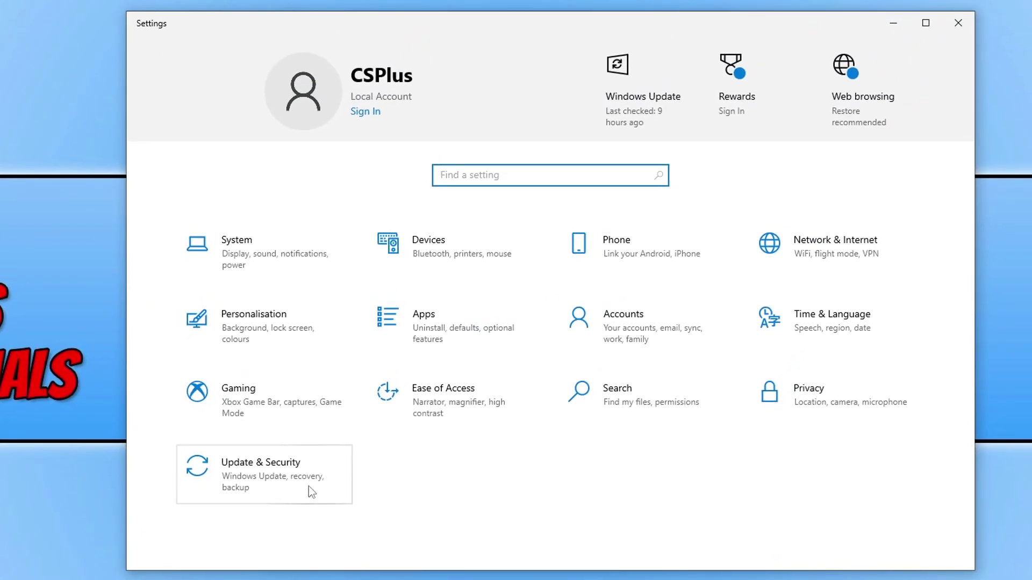
{"action": "left_click", "coordinate": [308, 485]}
{"action": "left_click", "coordinate": [462, 146]}
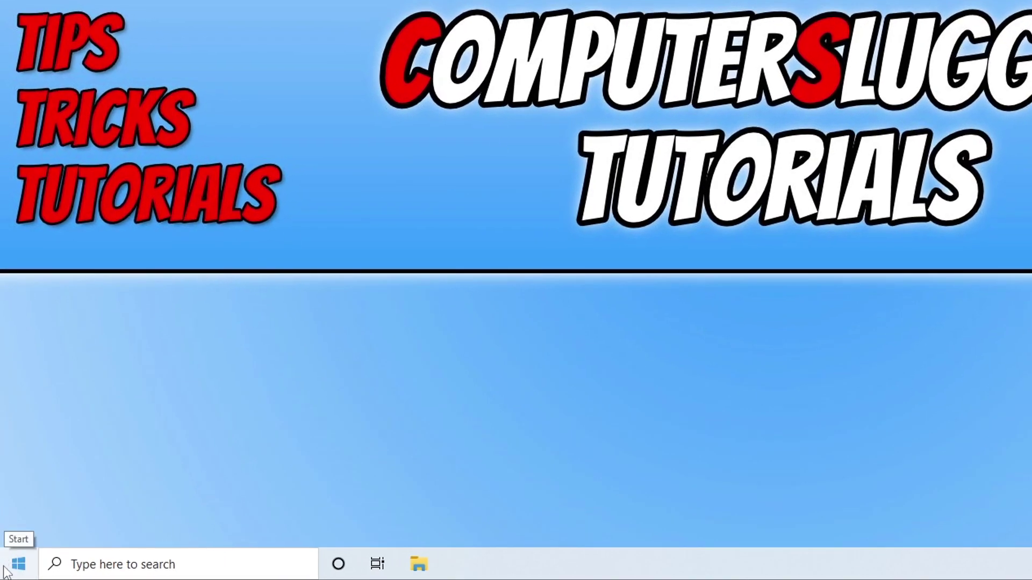
Open Device Manager, expand Display adapters and select the NVIDIA GeForce GTX 1660 SUPER
{"action": "right_click", "coordinate": [6, 566]}
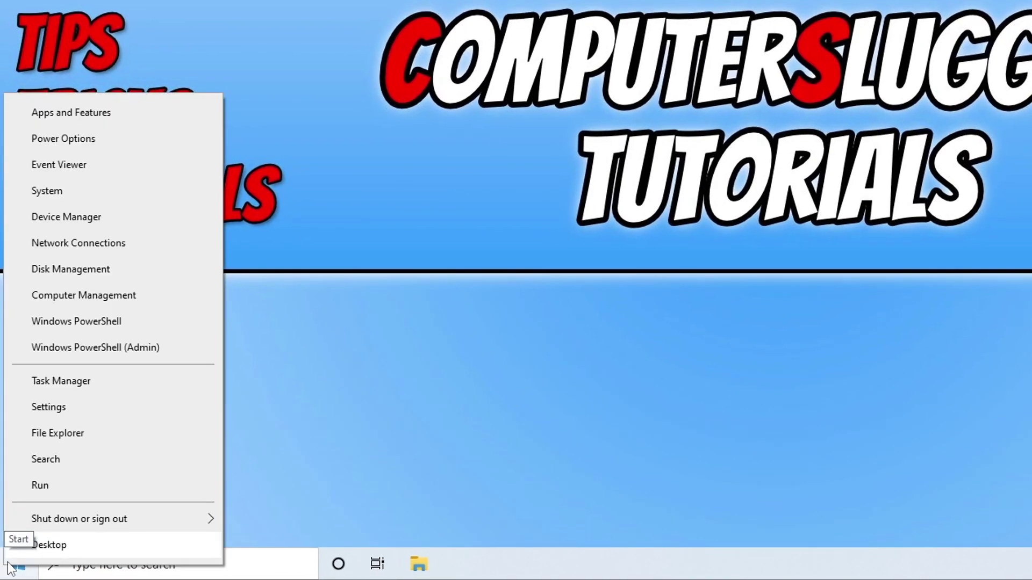
{"action": "left_click", "coordinate": [101, 218]}
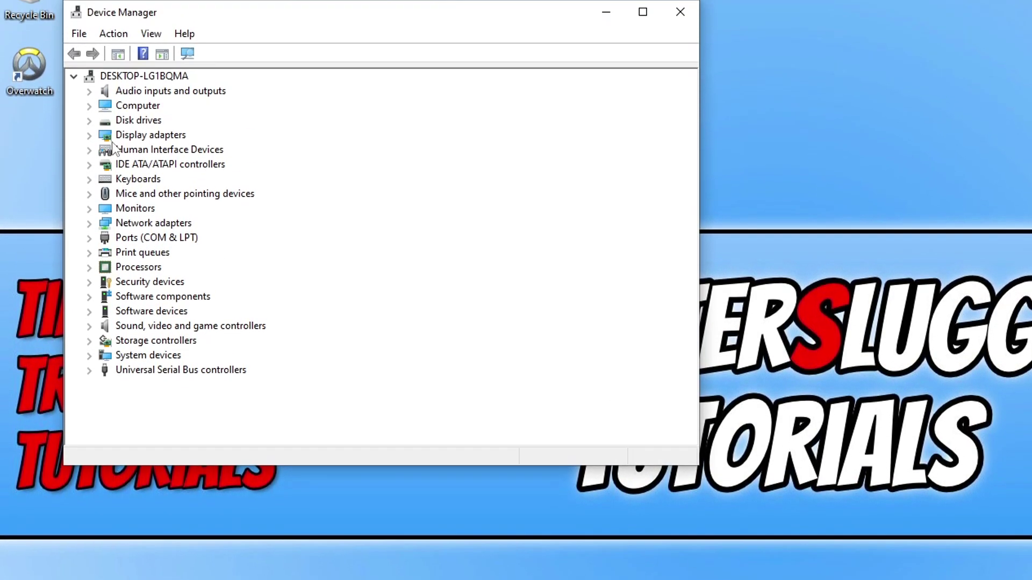
{"action": "left_click", "coordinate": [89, 171]}
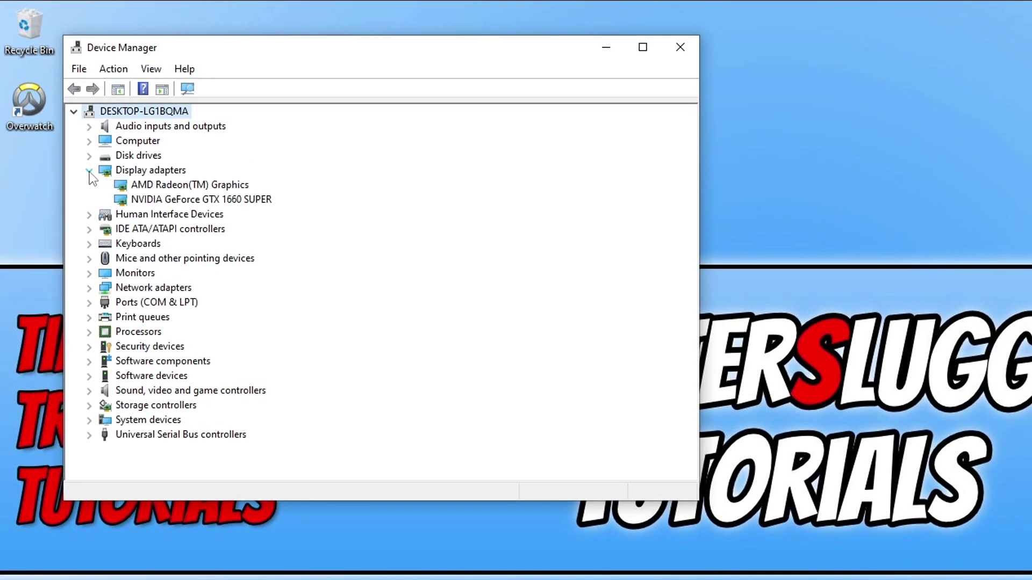
{"action": "left_click", "coordinate": [288, 204]}
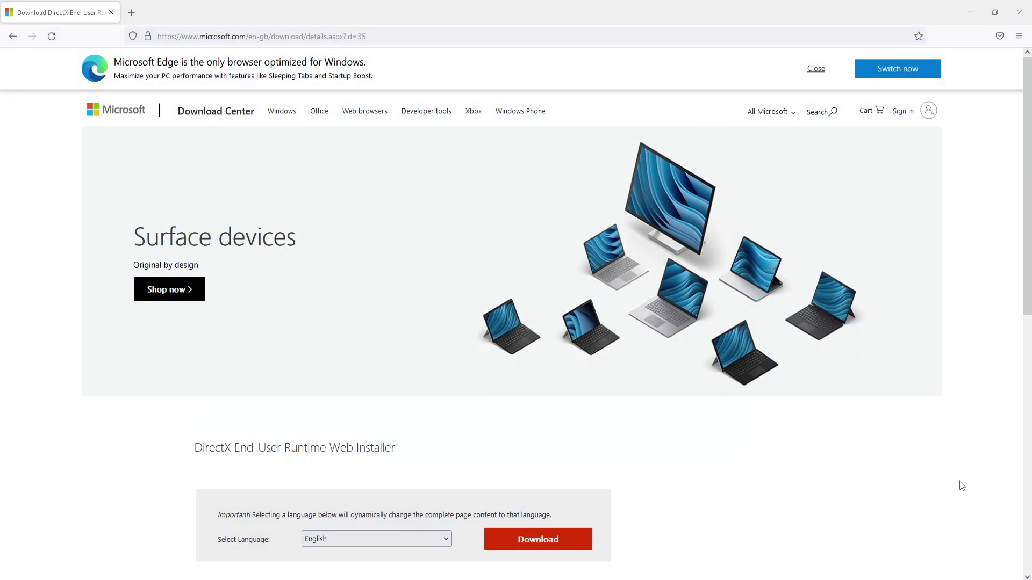
Download the DirectX End-User Runtime Web Installer, run it, and accept the licence agreement
{"action": "scroll", "coordinate": [961, 486], "scroll_direction": "down", "scroll_amount": 3}
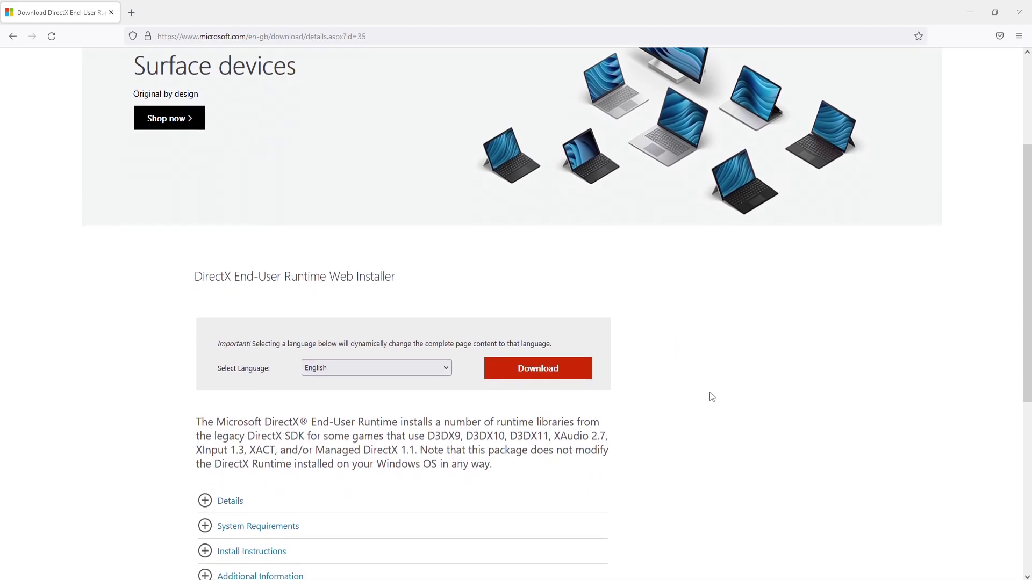
{"action": "left_click", "coordinate": [528, 367]}
{"action": "left_click", "coordinate": [860, 57]}
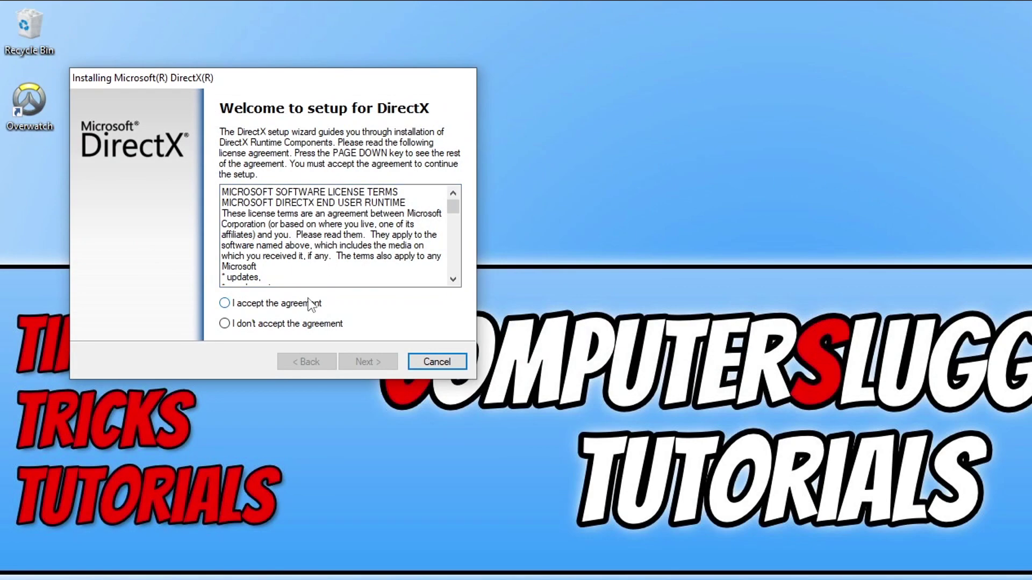
{"action": "left_click", "coordinate": [311, 303]}
{"action": "left_click", "coordinate": [371, 361]}
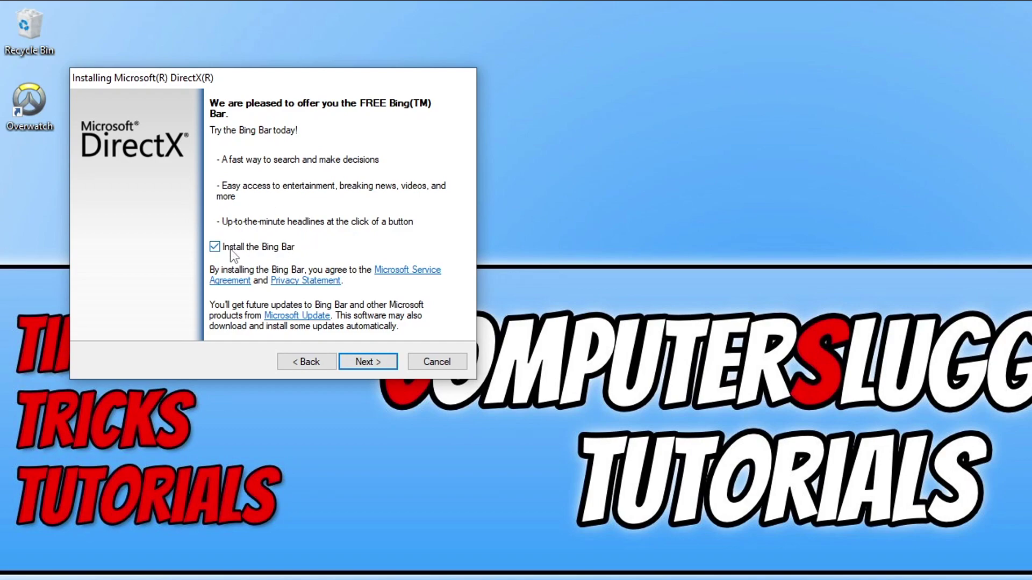
Decline the Bing Bar and finish DirectX setup, which reports an equivalent version already installed
{"action": "left_click", "coordinate": [215, 247]}
{"action": "left_click", "coordinate": [382, 361]}
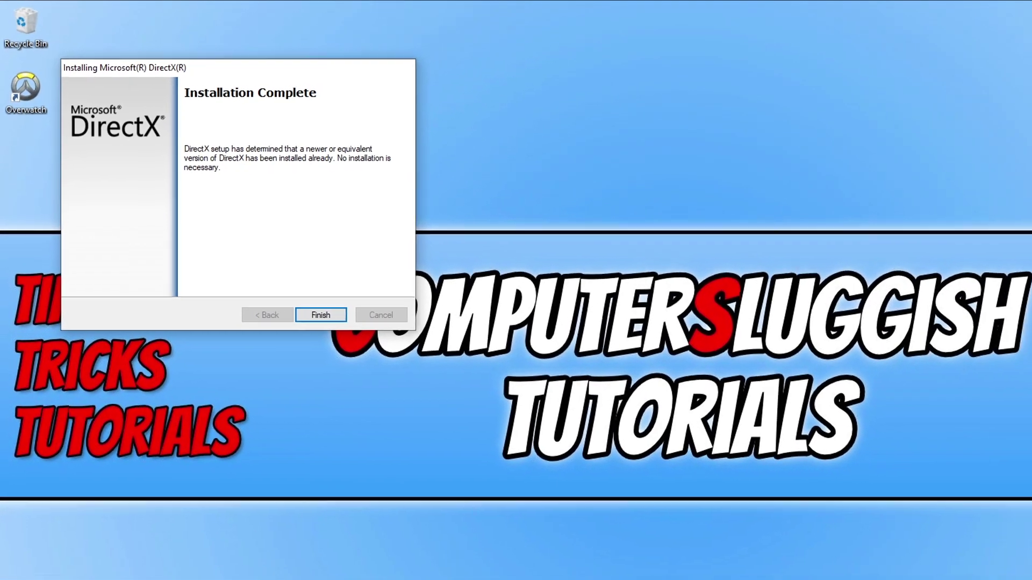
{"action": "key", "text": "Return"}
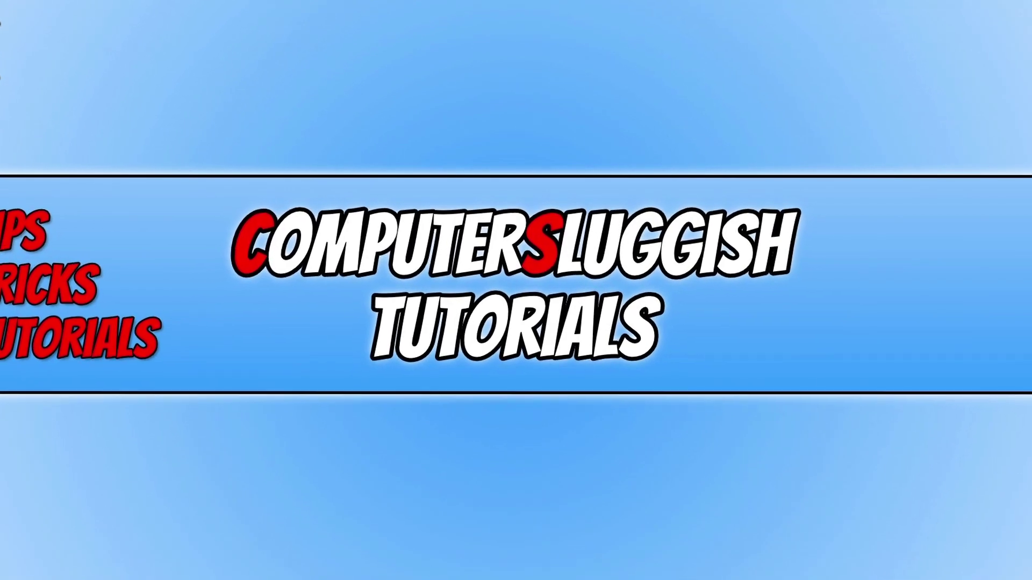
Open Display settings from the desktop and keep the resolution at 1920 × 1080 (Recommended)
{"action": "right_click", "coordinate": [437, 178]}
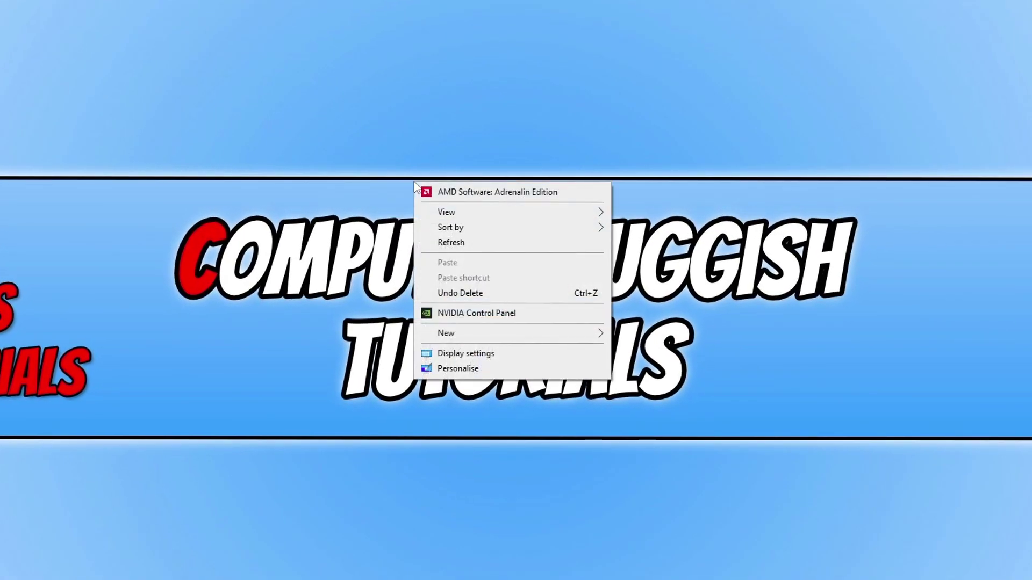
{"action": "left_click", "coordinate": [562, 355]}
{"action": "scroll", "coordinate": [654, 372], "scroll_direction": "down", "scroll_amount": 5}
{"action": "scroll", "coordinate": [643, 374], "scroll_direction": "down", "scroll_amount": 1}
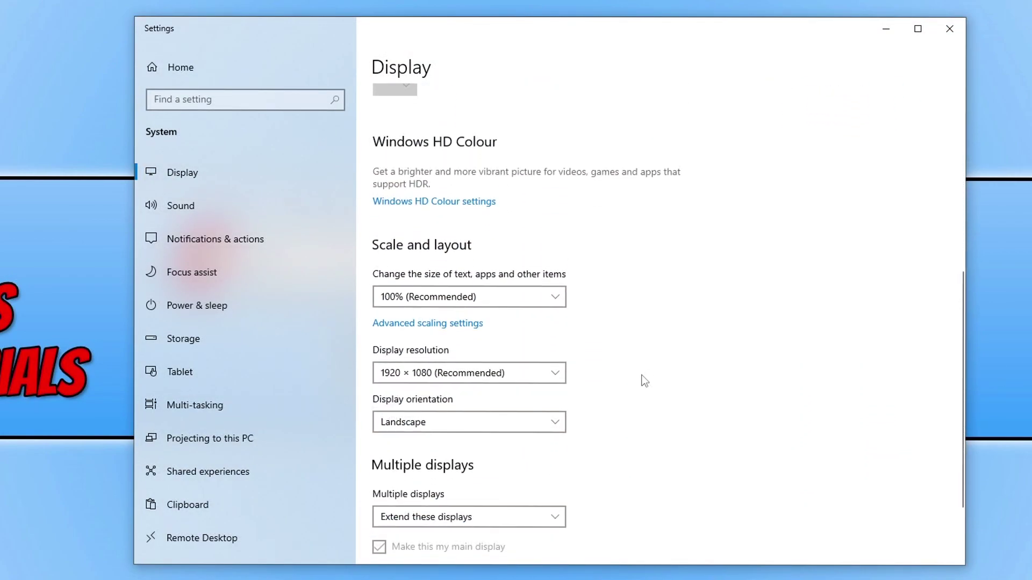
{"action": "left_click", "coordinate": [536, 380]}
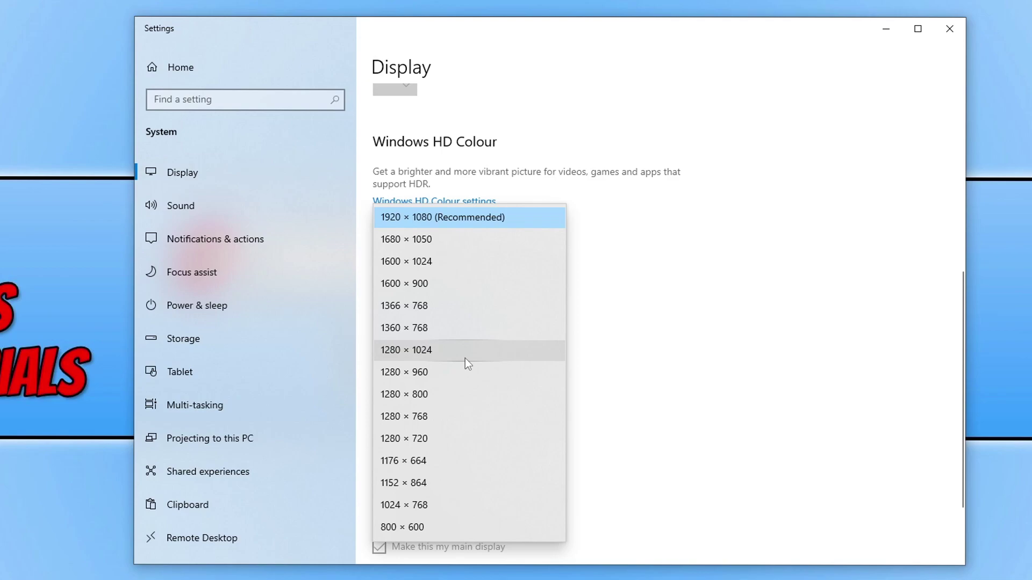
{"action": "left_click", "coordinate": [693, 379]}
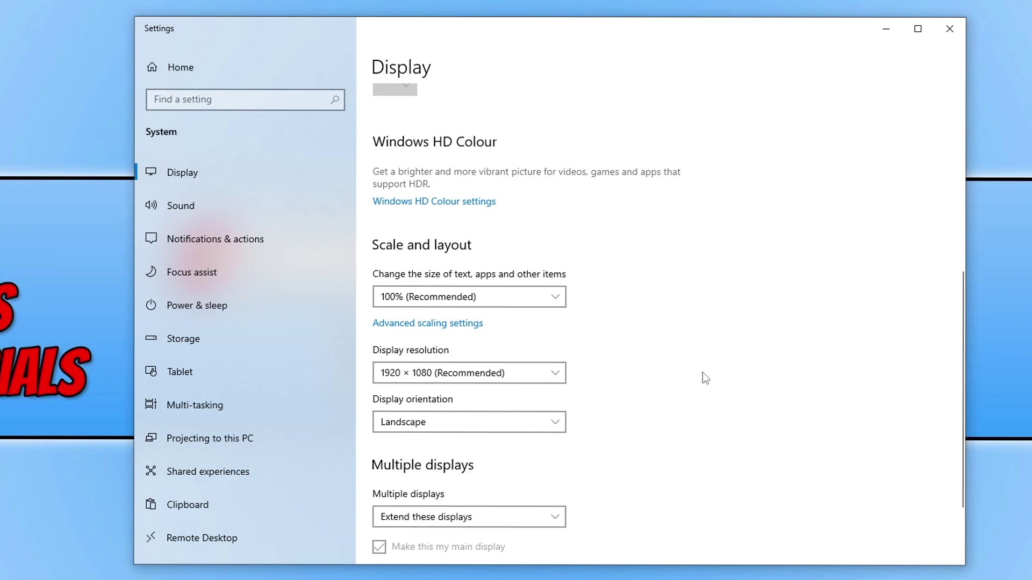
{"action": "scroll", "coordinate": [702, 372], "scroll_direction": "down", "scroll_amount": 3}
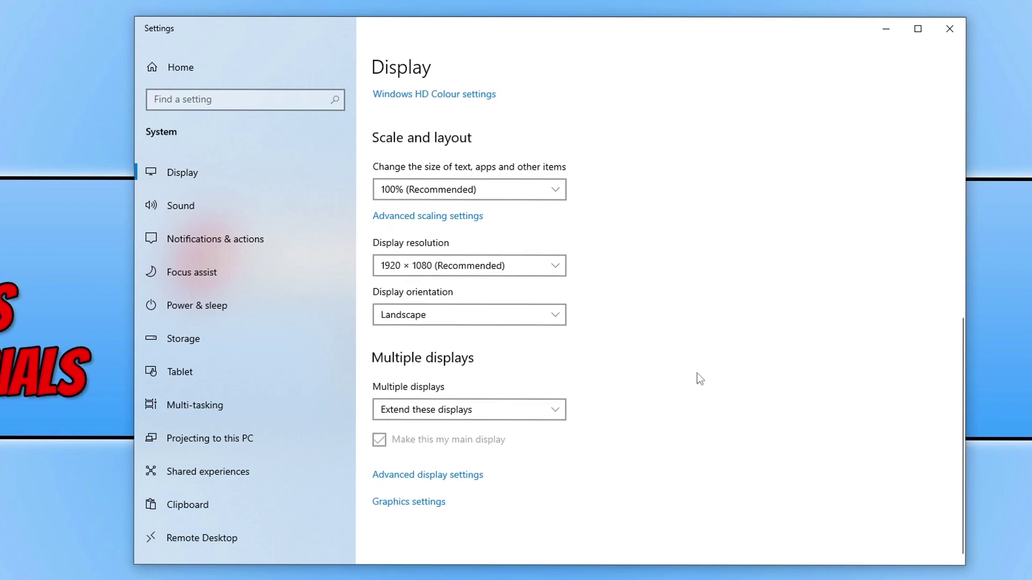
{"action": "left_click", "coordinate": [465, 475]}
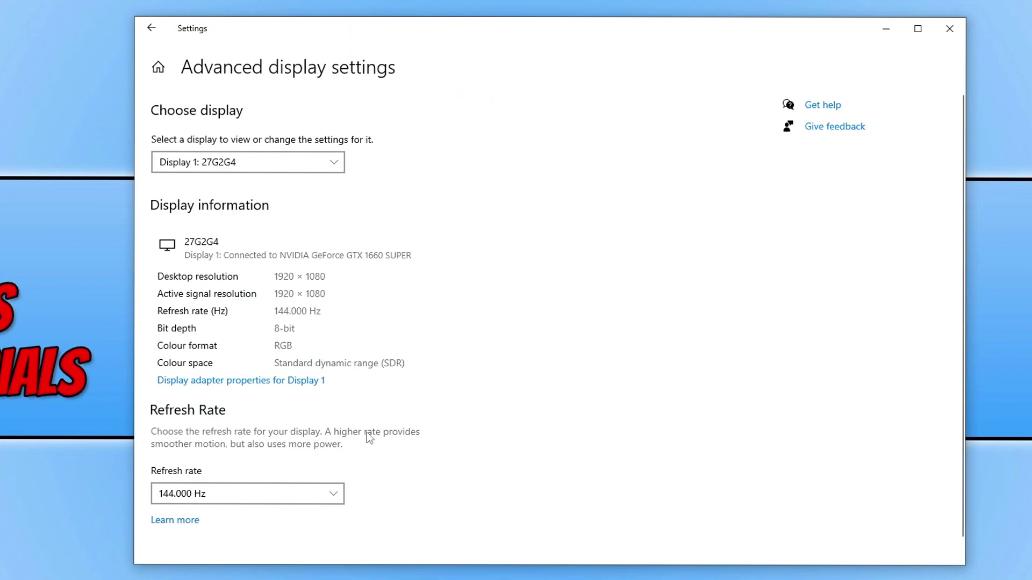
{"action": "left_click", "coordinate": [300, 493]}
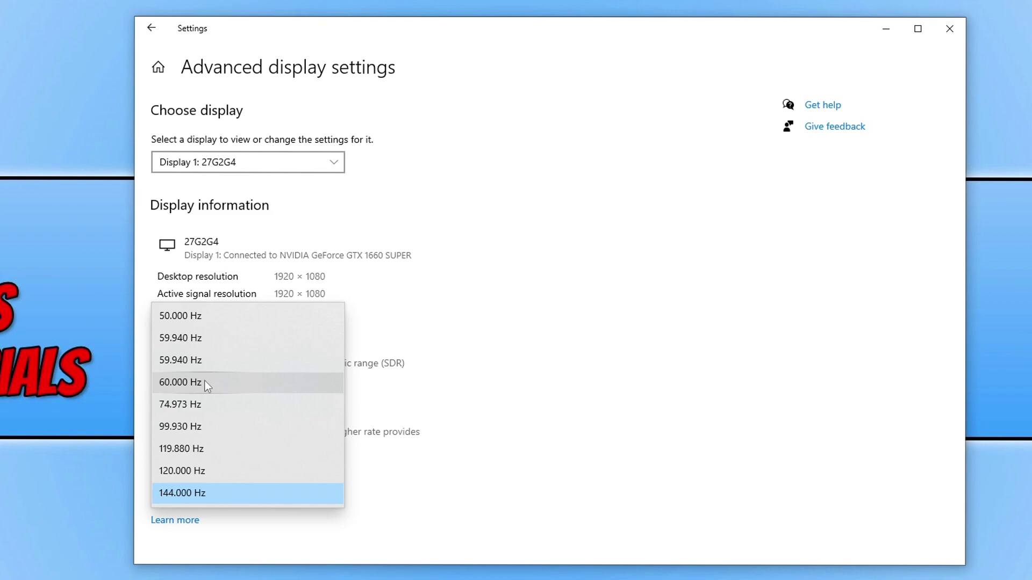
{"action": "left_click", "coordinate": [529, 294]}
{"action": "left_click", "coordinate": [152, 28]}
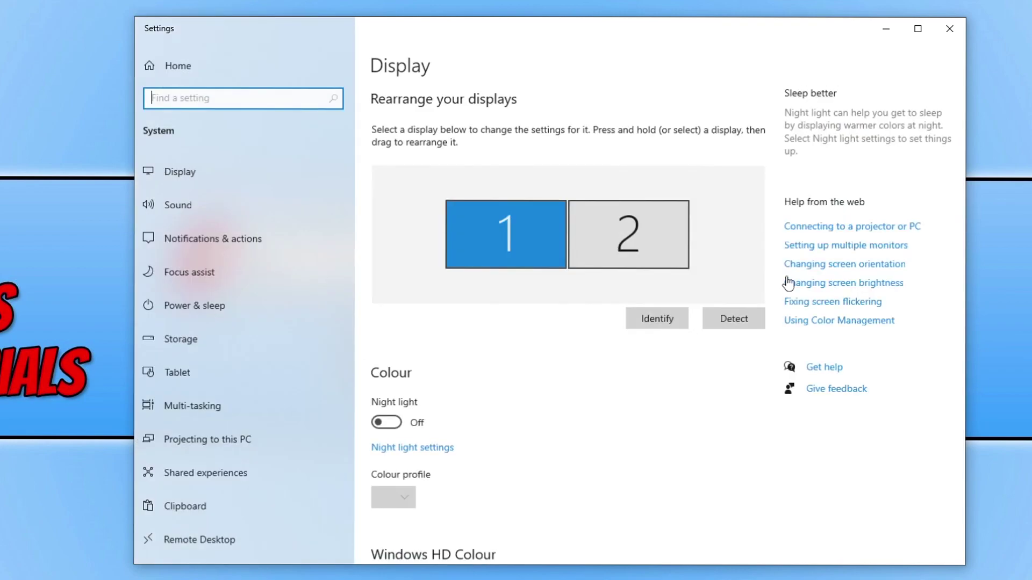
Leave the Scale and layout setting at 100% (Recommended)
{"action": "scroll", "coordinate": [656, 346], "scroll_direction": "down", "scroll_amount": 8}
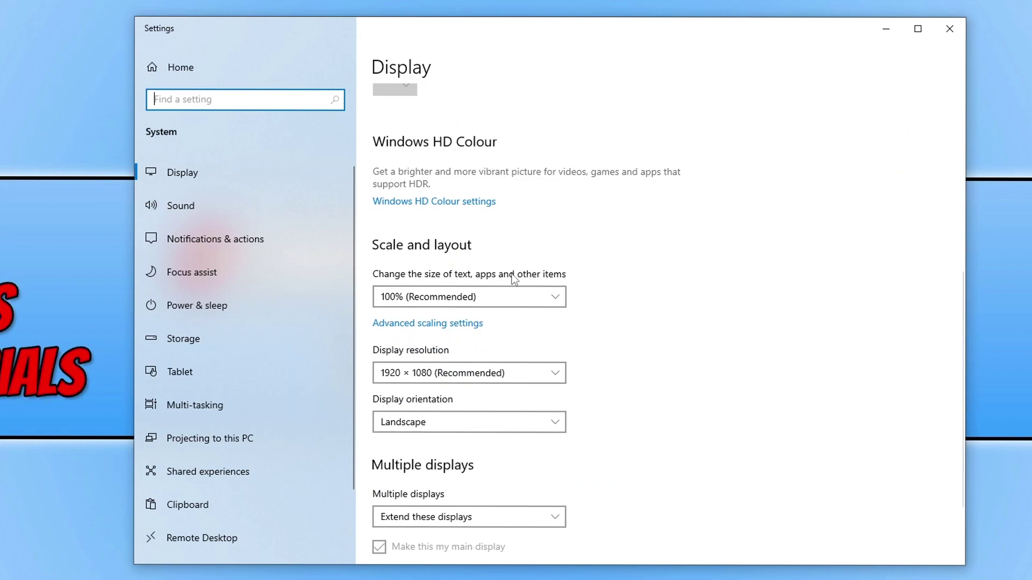
{"action": "left_click", "coordinate": [507, 298]}
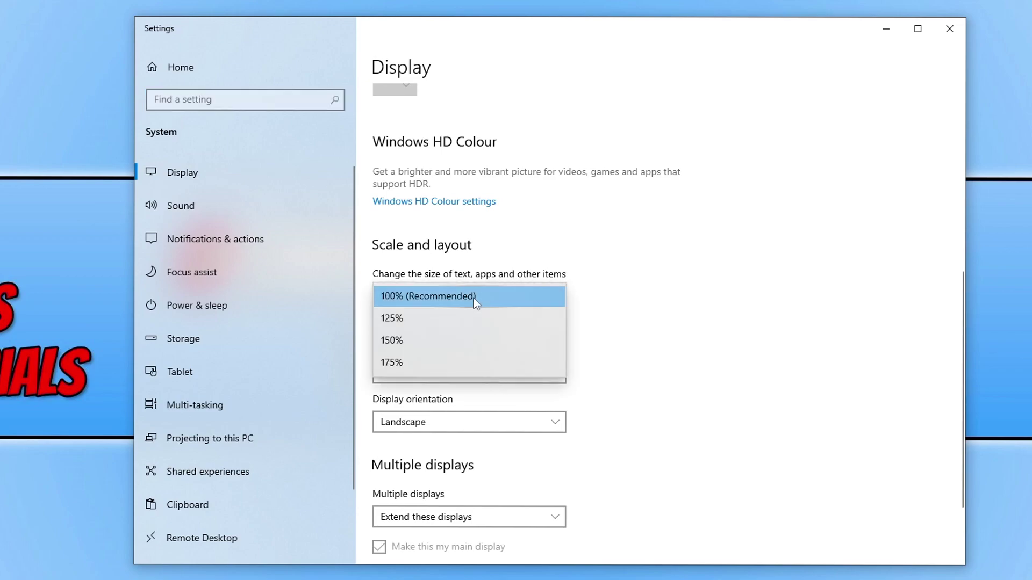
{"action": "left_click", "coordinate": [709, 274]}
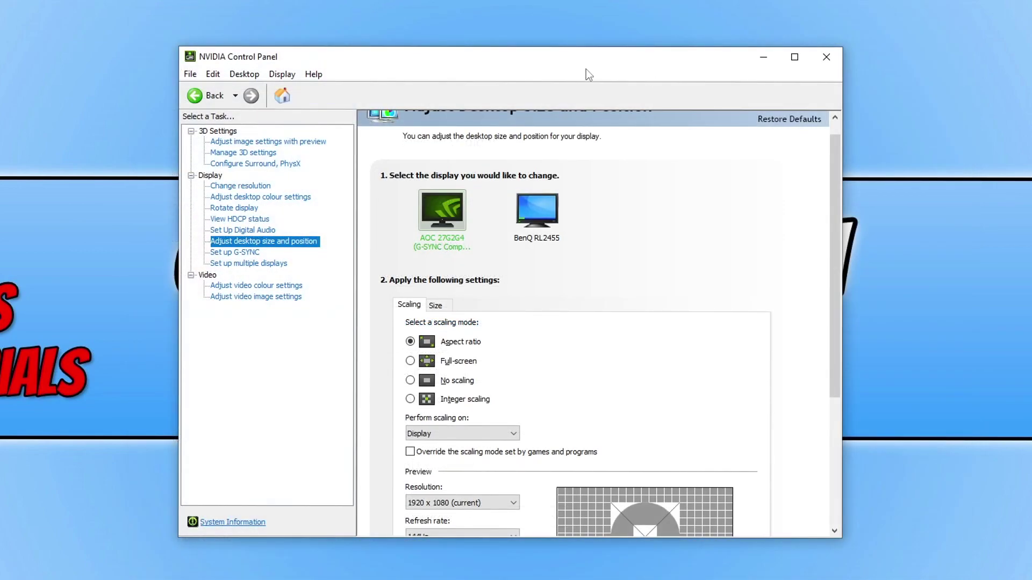
Set the AOC display's scaling mode to No scaling, apply it and keep the change
{"action": "left_click", "coordinate": [253, 245]}
{"action": "scroll", "coordinate": [564, 290], "scroll_direction": "down", "scroll_amount": 1}
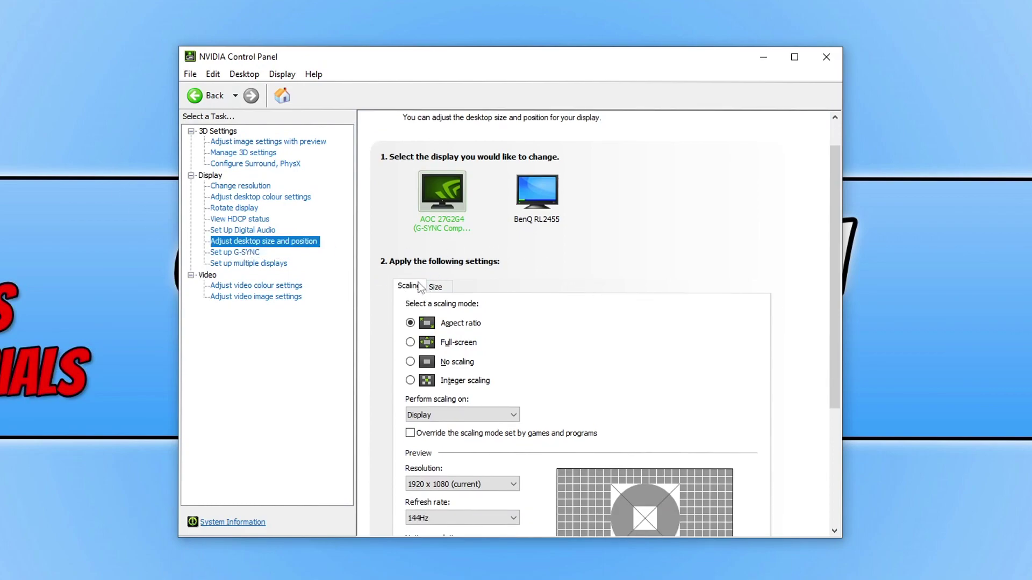
{"action": "scroll", "coordinate": [420, 288], "scroll_direction": "down", "scroll_amount": 2}
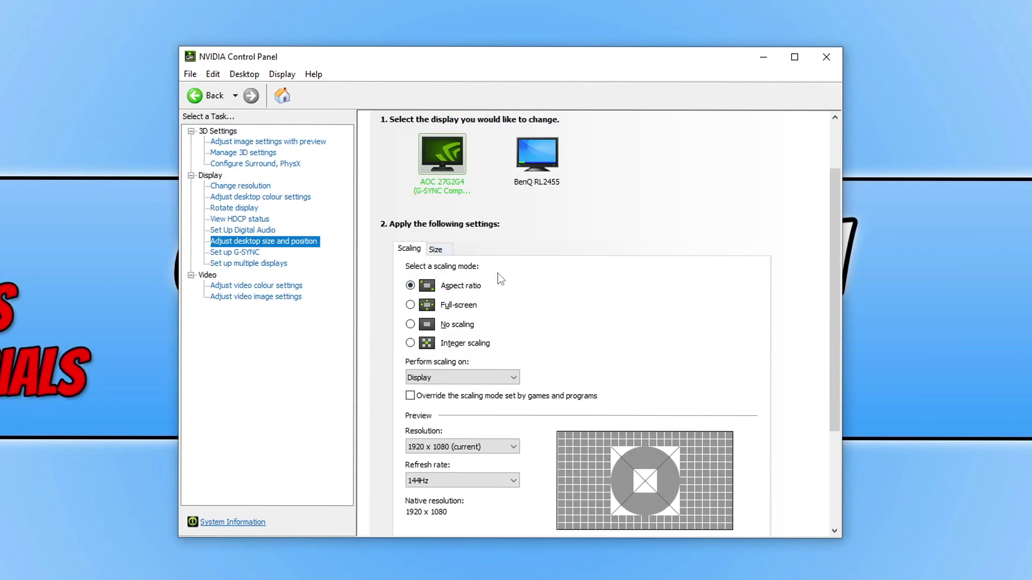
{"action": "left_click", "coordinate": [409, 325]}
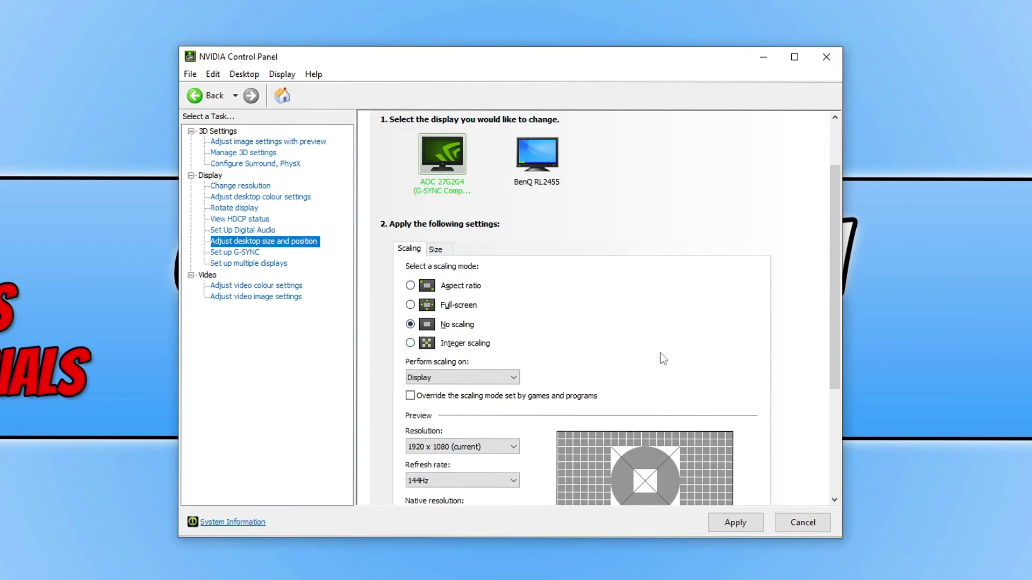
{"action": "scroll", "coordinate": [661, 356], "scroll_direction": "down", "scroll_amount": 2}
{"action": "left_click", "coordinate": [732, 522]}
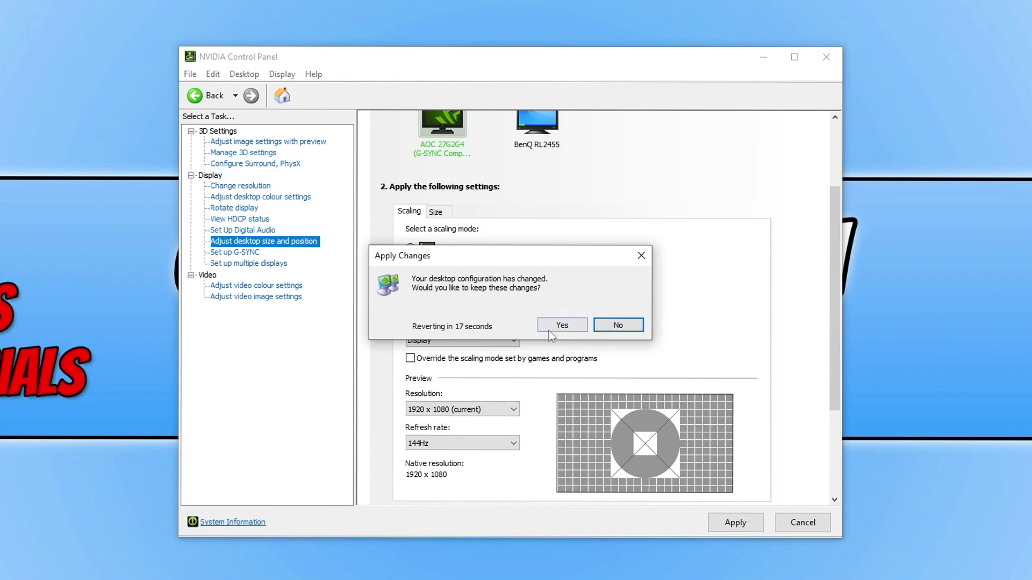
{"action": "left_click", "coordinate": [552, 328]}
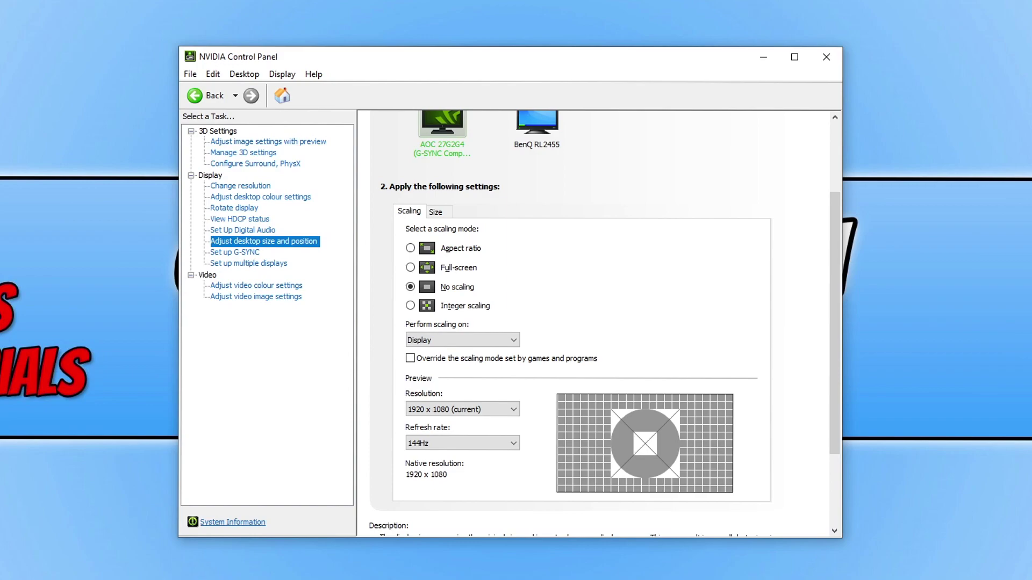
Untick 'Enable G-SYNC, G-SYNC Compatible' on the Set up G-SYNC page
{"action": "left_click", "coordinate": [245, 252]}
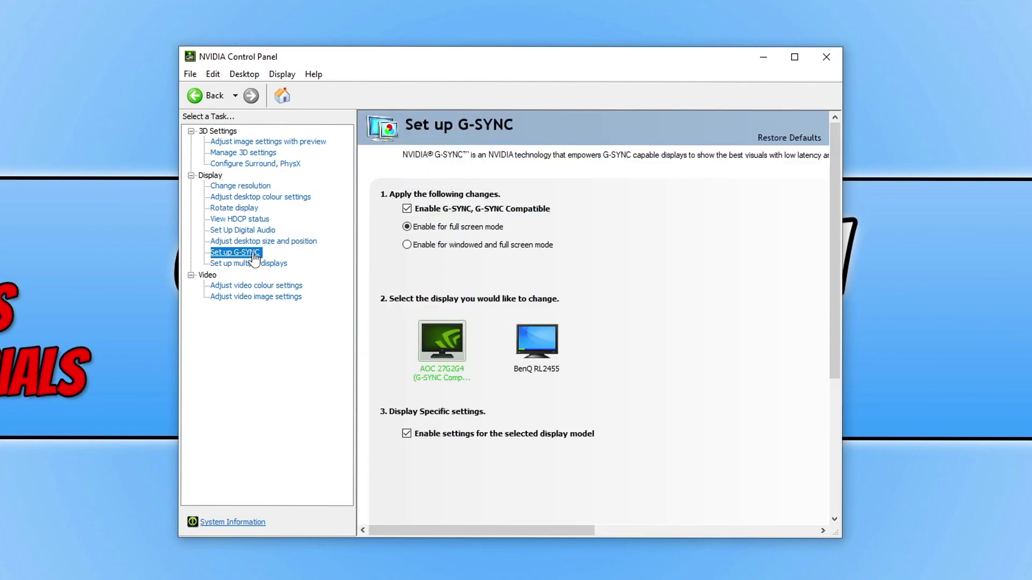
{"action": "left_click", "coordinate": [407, 208]}
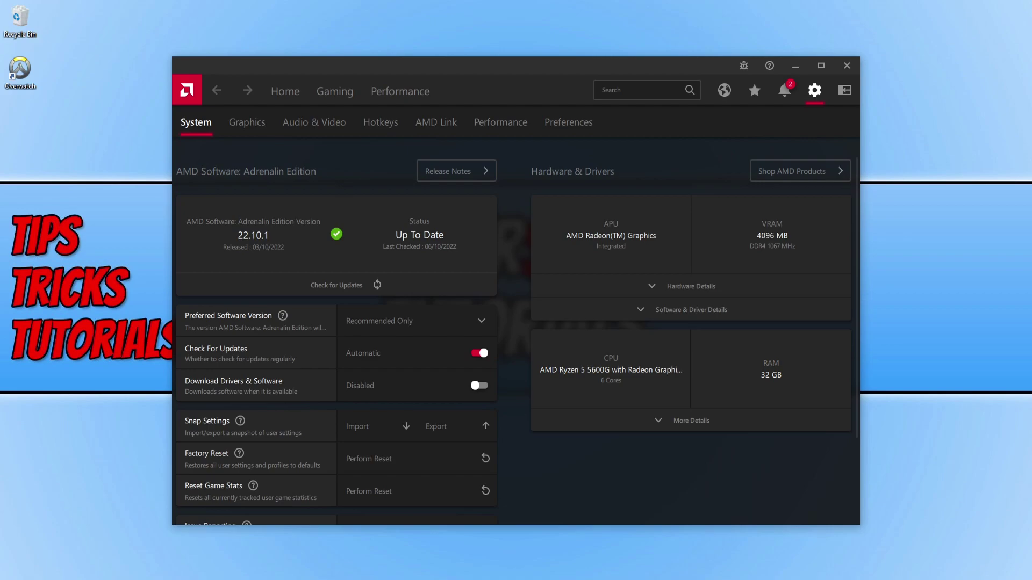
Reset the shader cache from the Graphics tab's Advanced settings and confirm with OK
{"action": "left_click", "coordinate": [247, 123]}
{"action": "scroll", "coordinate": [605, 334], "scroll_direction": "down", "scroll_amount": 3}
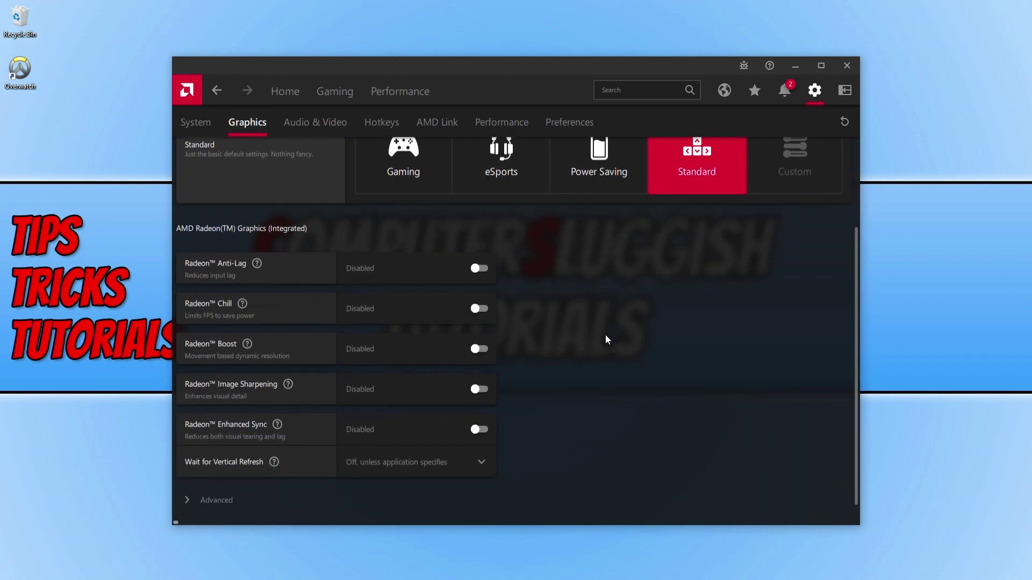
{"action": "left_click", "coordinate": [225, 476]}
{"action": "scroll", "coordinate": [576, 334], "scroll_direction": "down", "scroll_amount": 5}
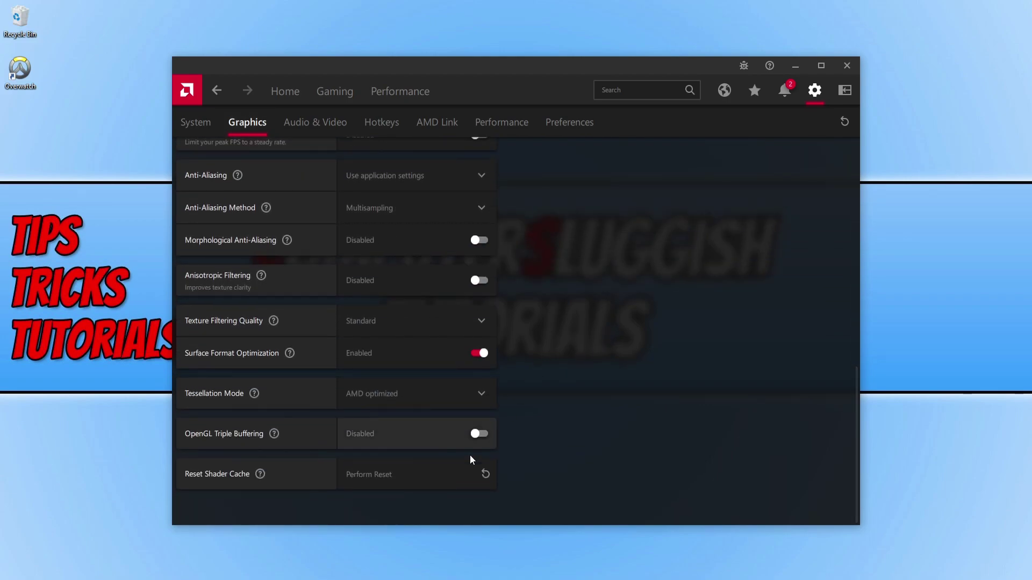
{"action": "left_click", "coordinate": [443, 480]}
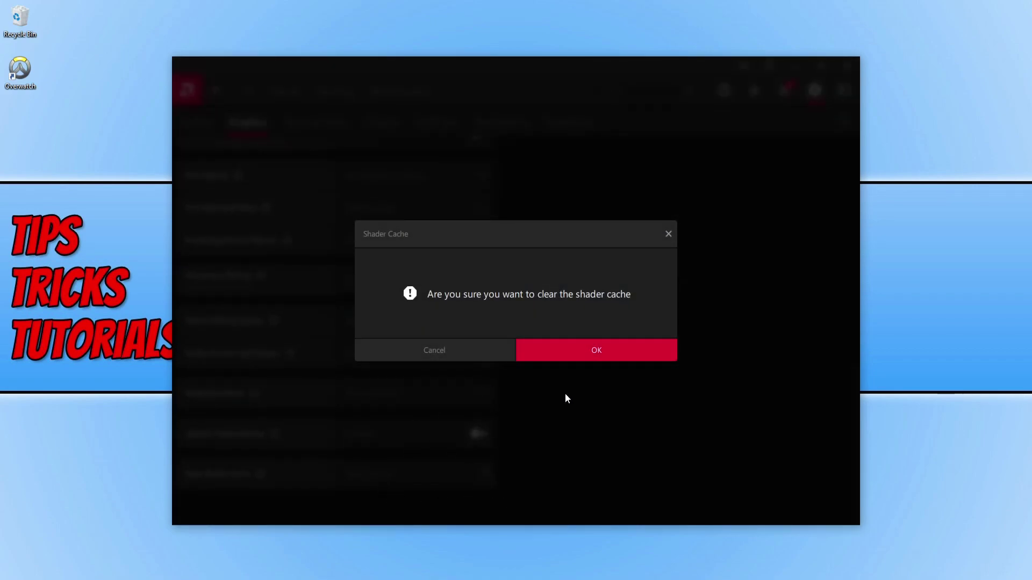
{"action": "left_click", "coordinate": [637, 352]}
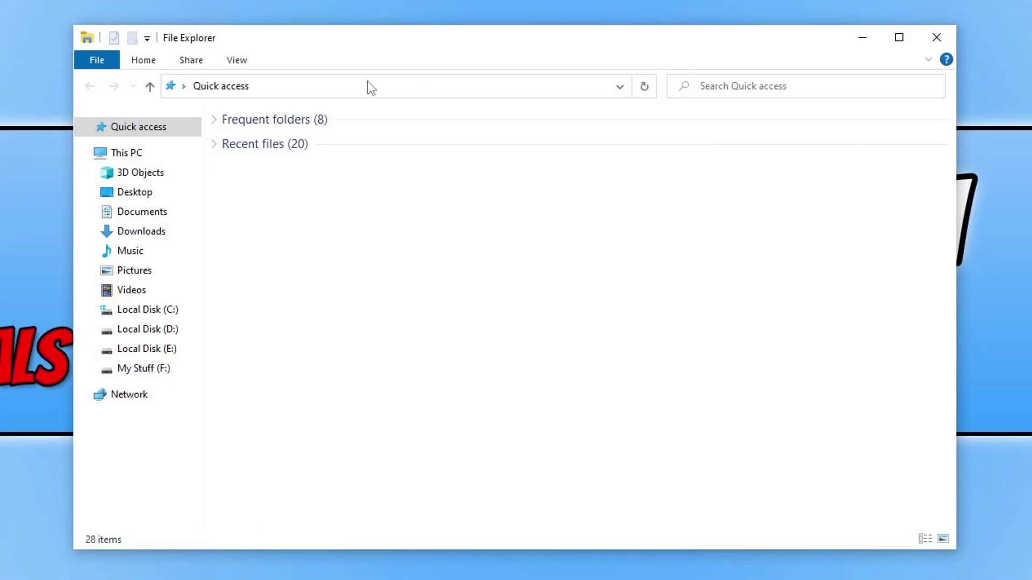
Go to %localappdata% and open the NVIDIA folder
{"action": "left_click", "coordinate": [368, 84]}
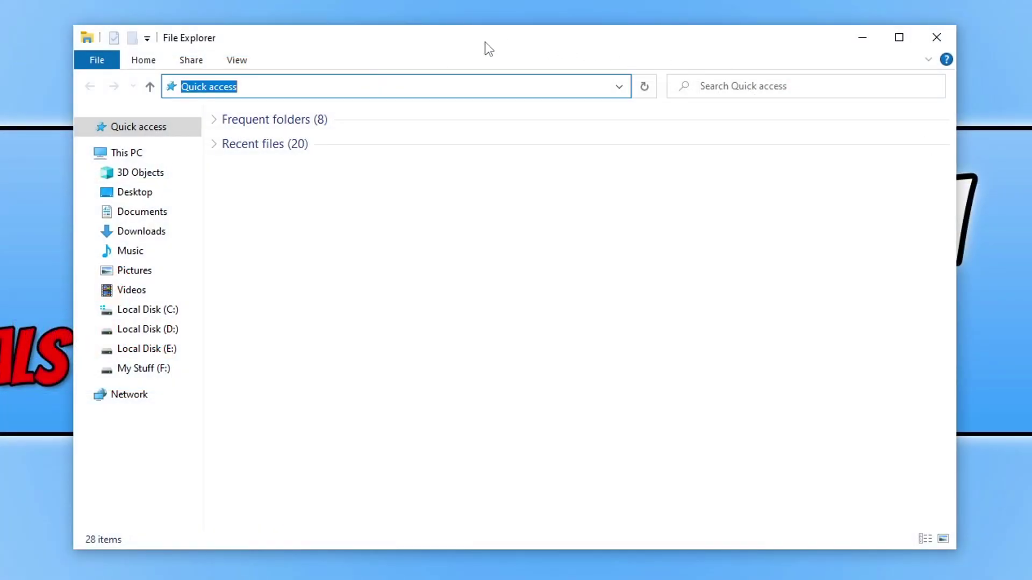
{"action": "type", "text": "%"}
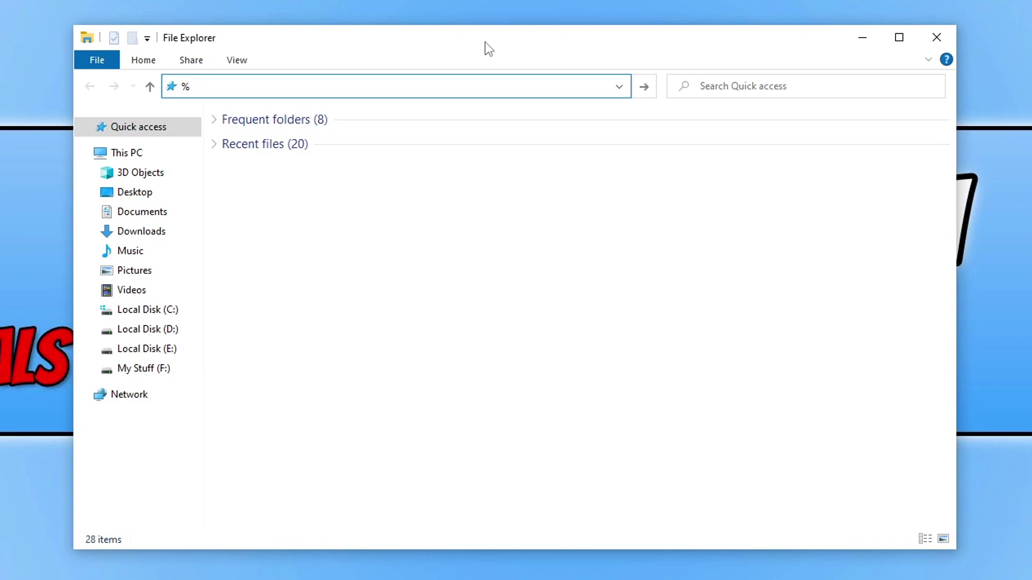
{"action": "type", "text": "localappdata%"}
{"action": "key", "text": "Return"}
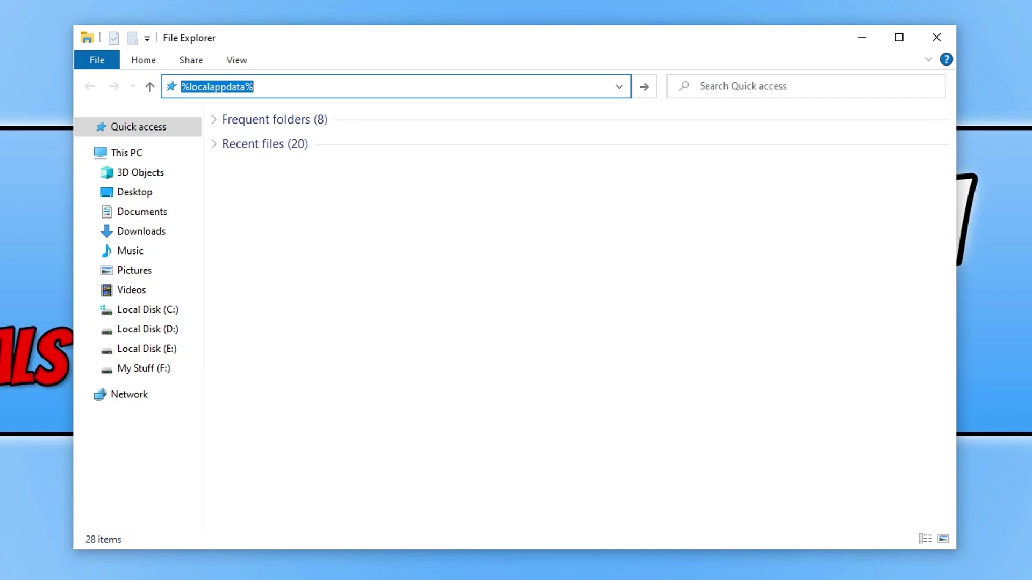
{"action": "left_click", "coordinate": [433, 241]}
{"action": "key", "text": "n"}
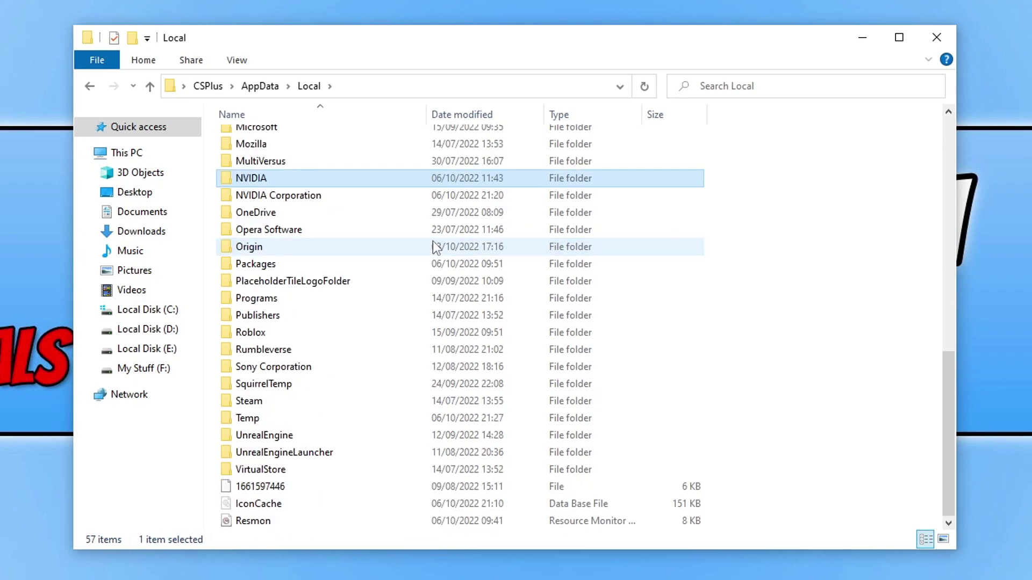
{"action": "double_click", "coordinate": [298, 182]}
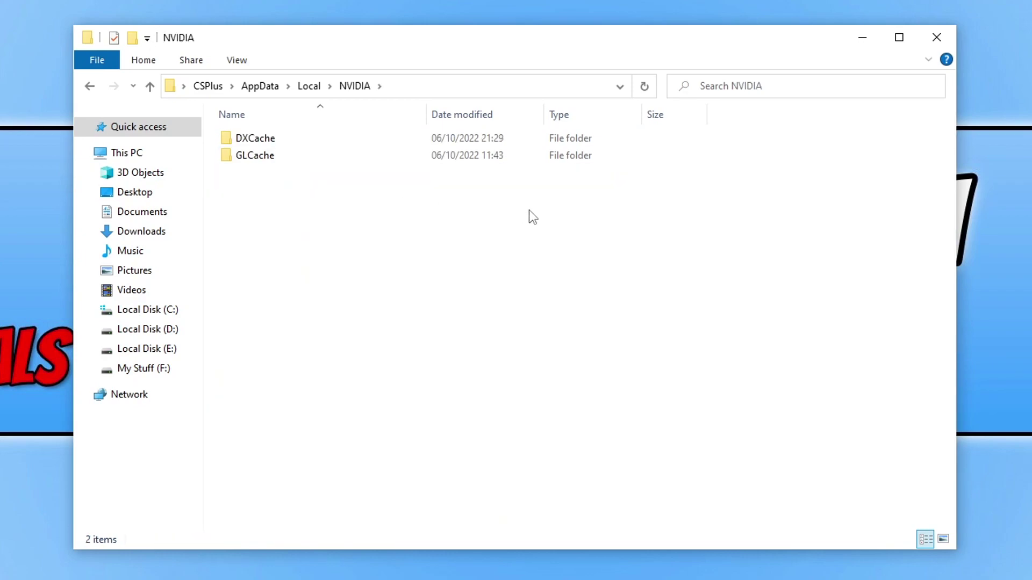
Delete all DXCache files, skipping every file that is in use
{"action": "double_click", "coordinate": [285, 143]}
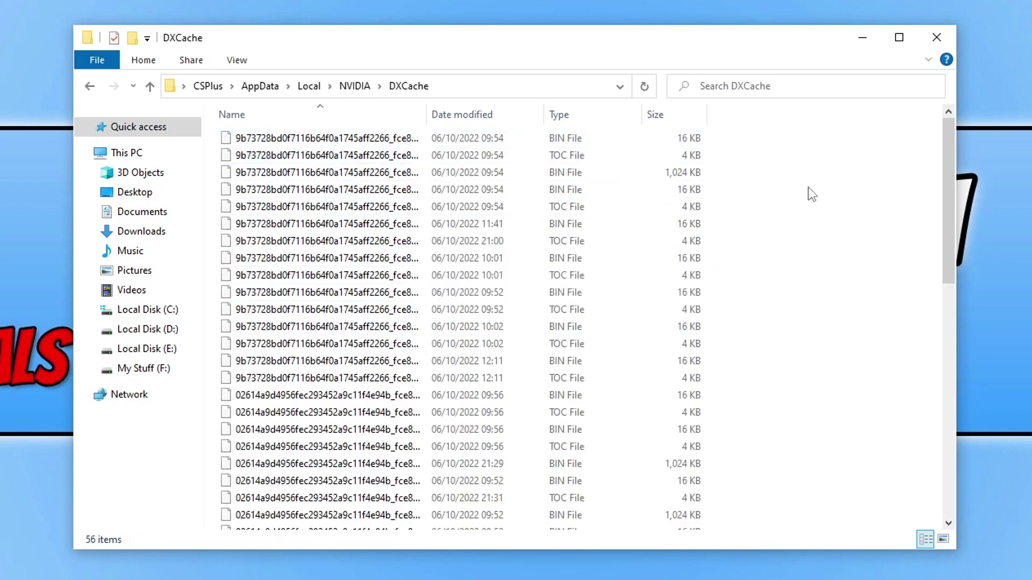
{"action": "key", "text": "ctrl+a"}
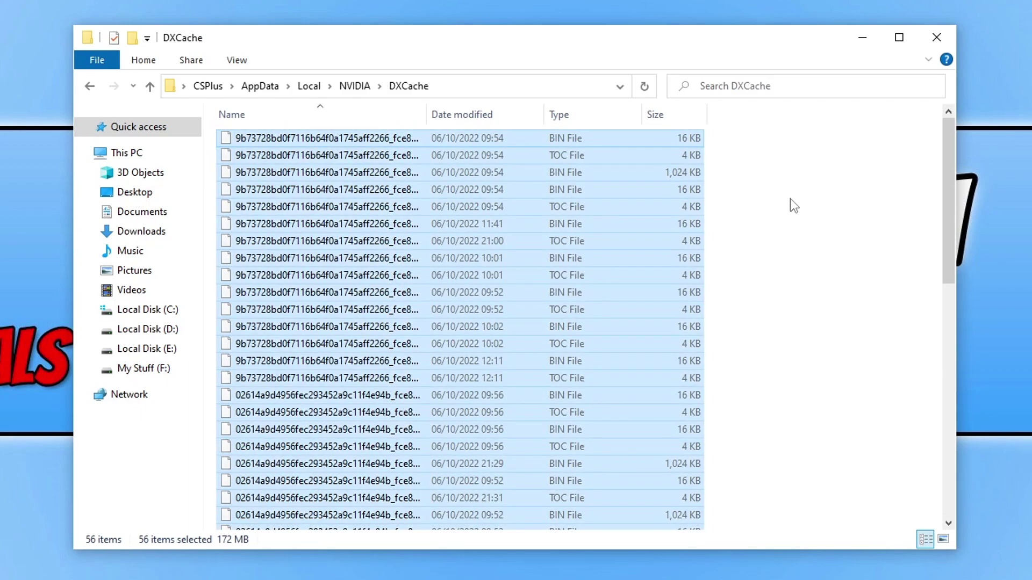
{"action": "key", "text": "Delete"}
{"action": "left_click", "coordinate": [616, 250]}
{"action": "left_click", "coordinate": [500, 223]}
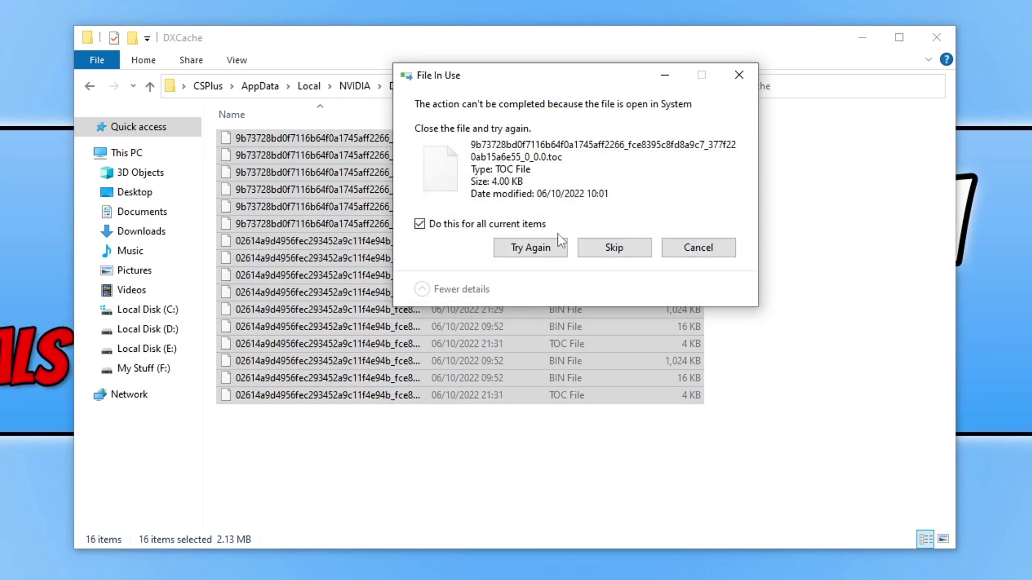
{"action": "left_click", "coordinate": [638, 242]}
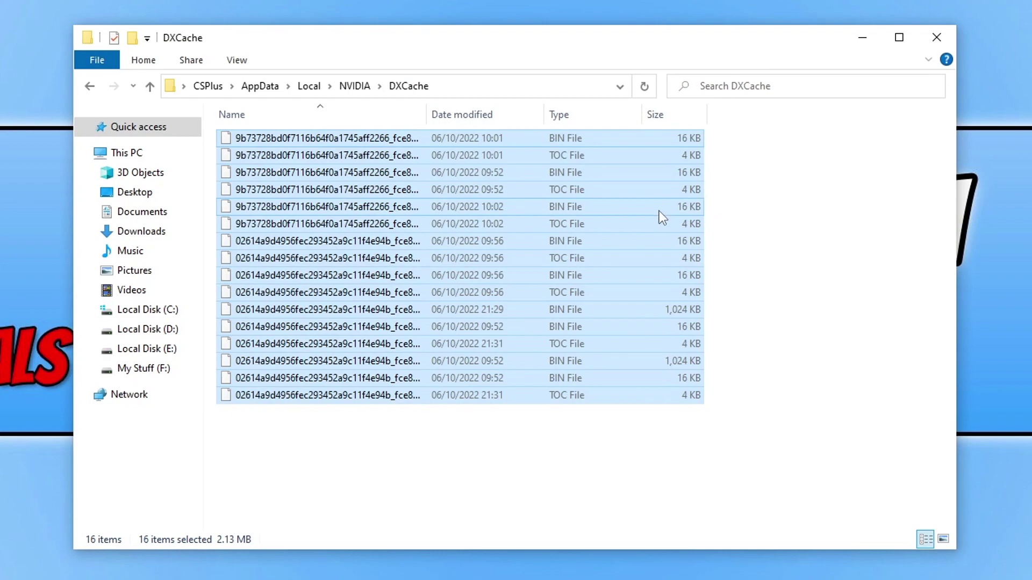
{"action": "left_click", "coordinate": [793, 217]}
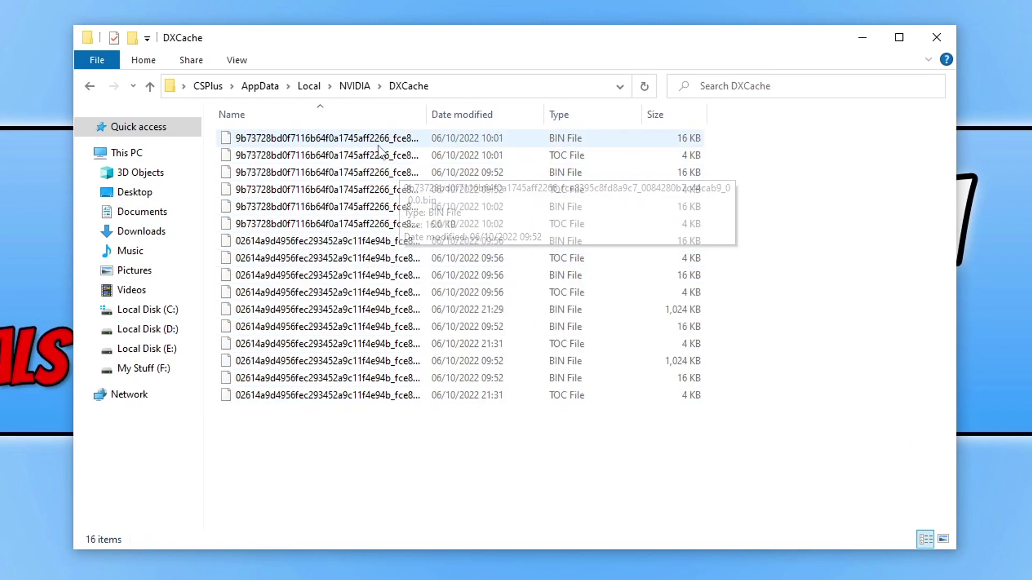
Delete the hash-named cache folder inside GLCache
{"action": "left_click", "coordinate": [359, 89]}
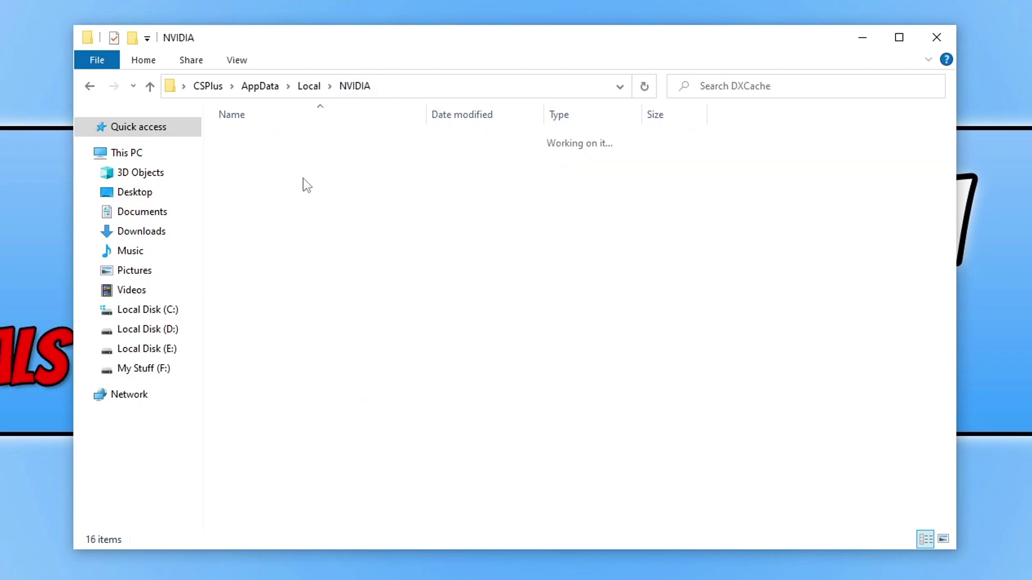
{"action": "double_click", "coordinate": [316, 157]}
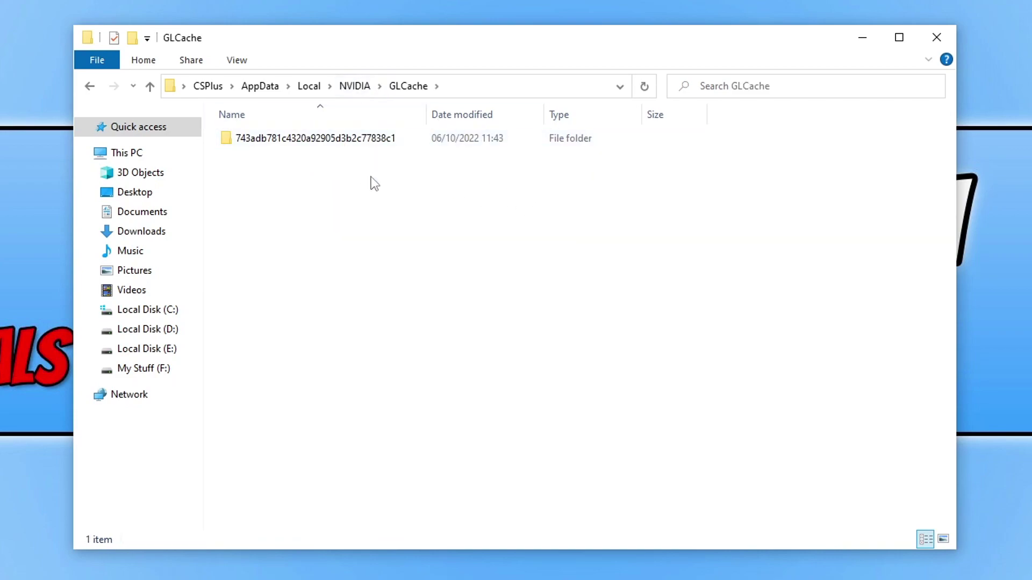
{"action": "key", "text": "ctrl+a"}
{"action": "key", "text": "Delete"}
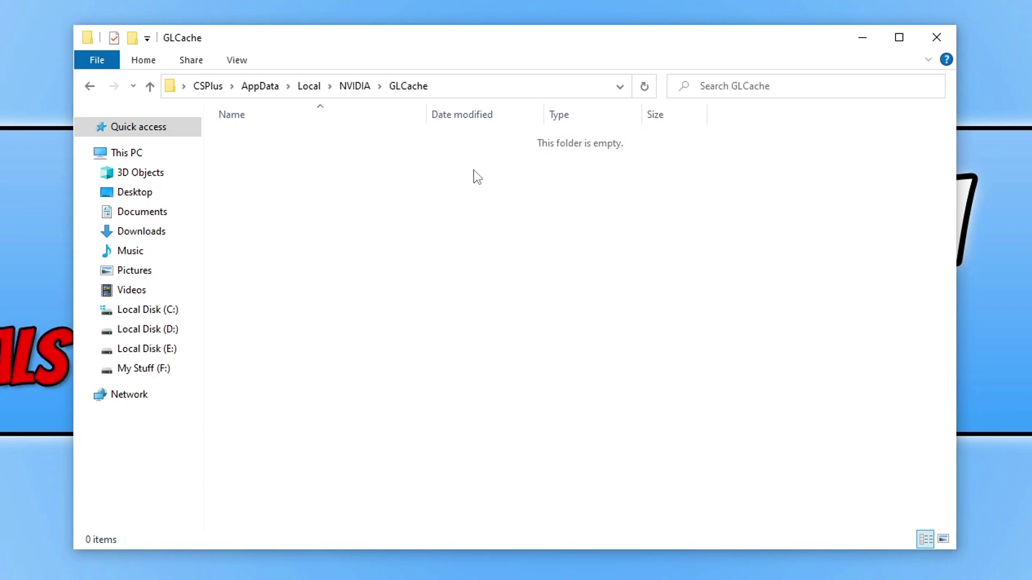
Go up to AppData\Local and open the NVIDIA Corporation folder
{"action": "left_click", "coordinate": [310, 88]}
{"action": "scroll", "coordinate": [405, 395], "scroll_direction": "down", "scroll_amount": 1}
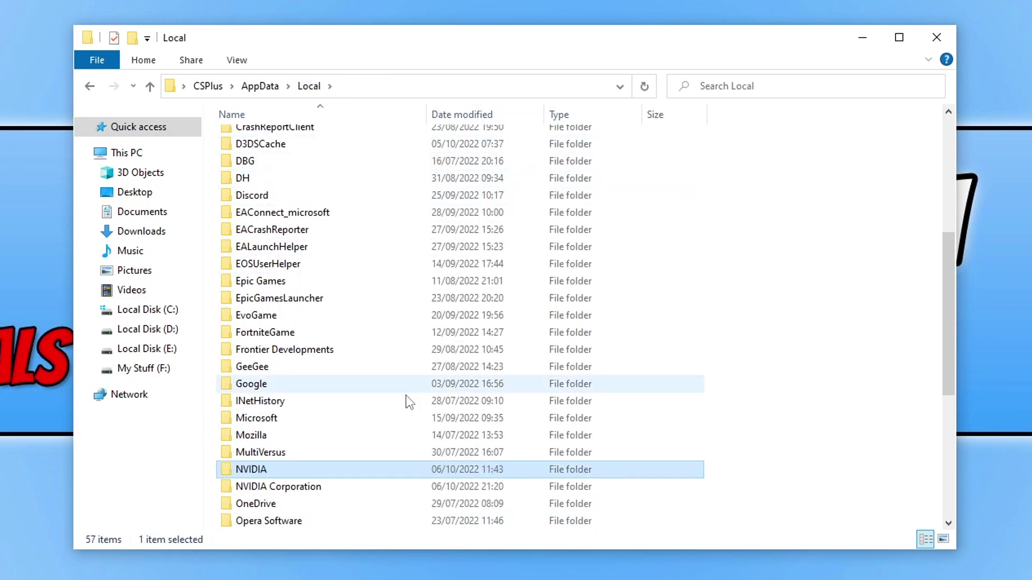
{"action": "double_click", "coordinate": [340, 489]}
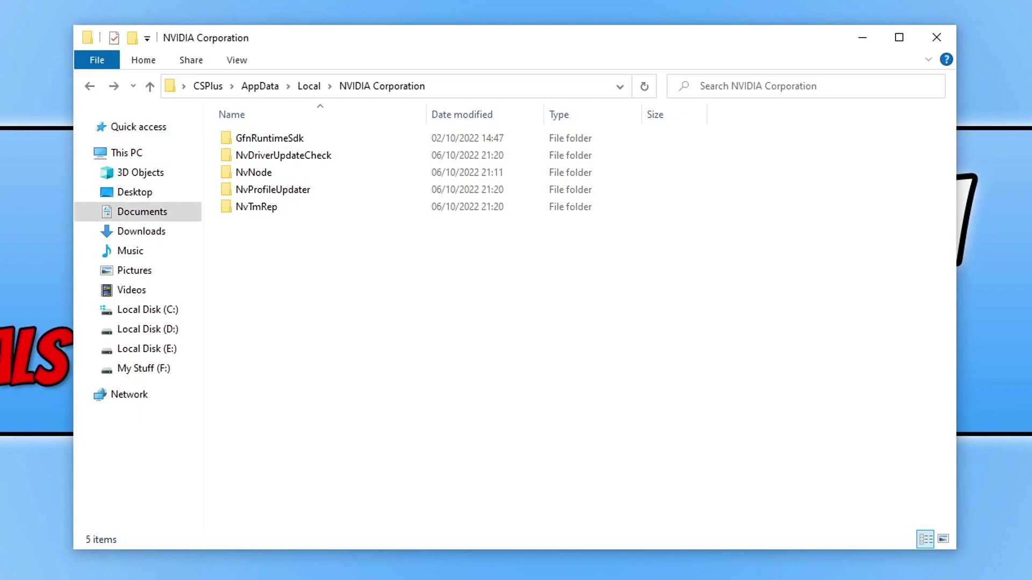
Rename the Overwatch folder in Documents to OverwatchBK
{"action": "left_click", "coordinate": [161, 213]}
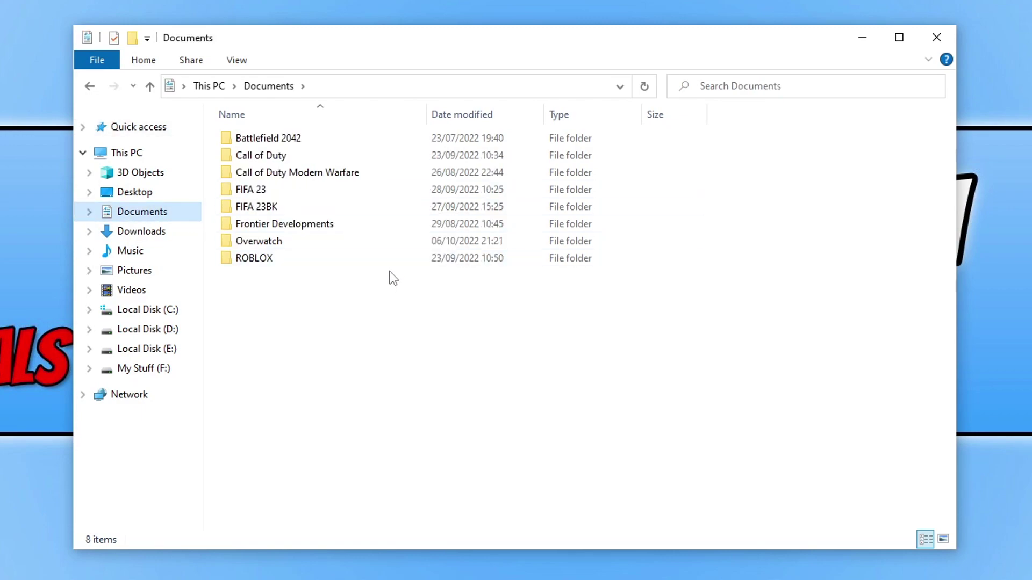
{"action": "right_click", "coordinate": [260, 240]}
{"action": "left_click", "coordinate": [387, 515]}
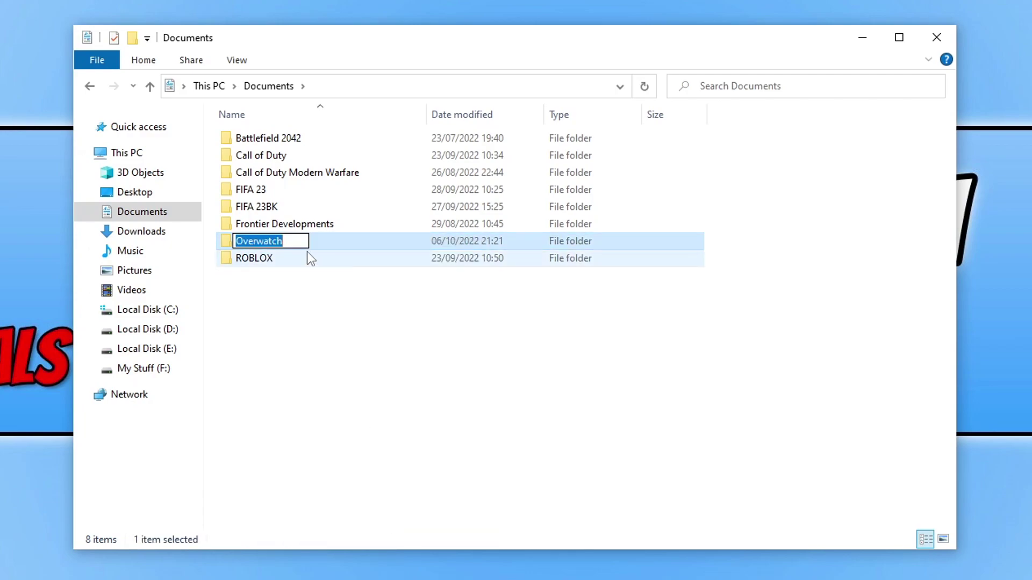
{"action": "type", "text": "BK"}
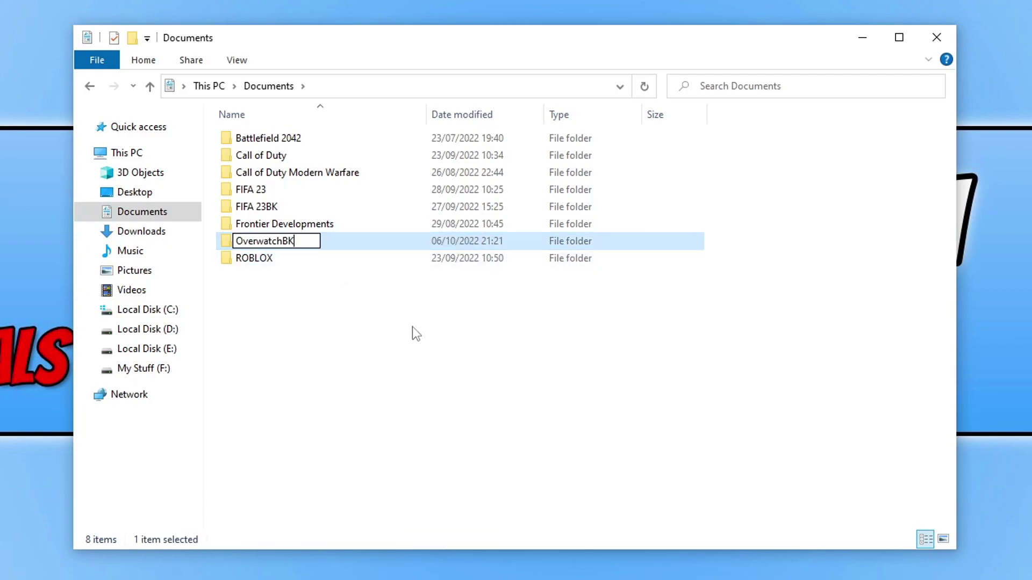
{"action": "key", "text": "Return"}
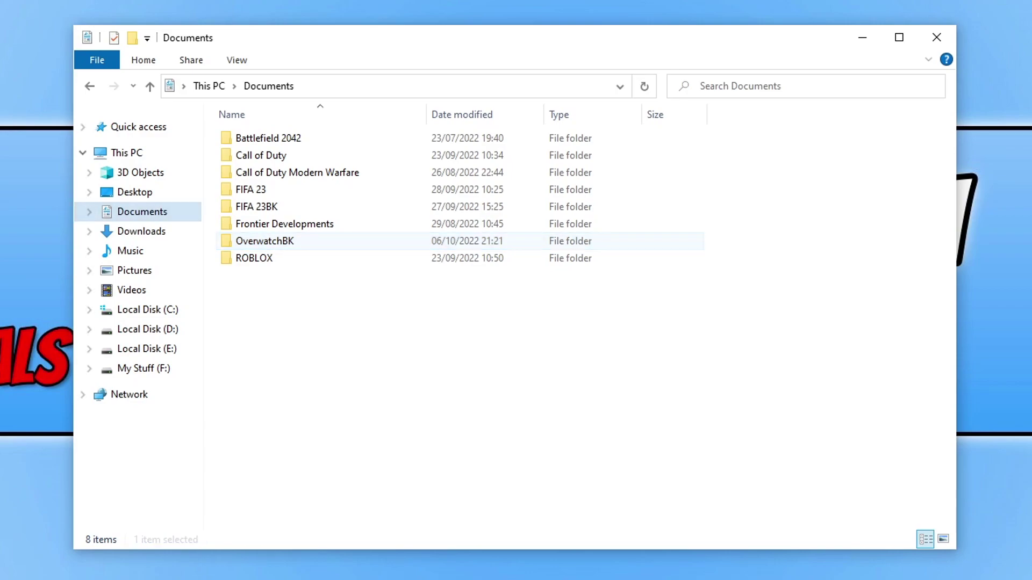
Rename the OverwatchBK folder back to Overwatch
{"action": "right_click", "coordinate": [239, 246]}
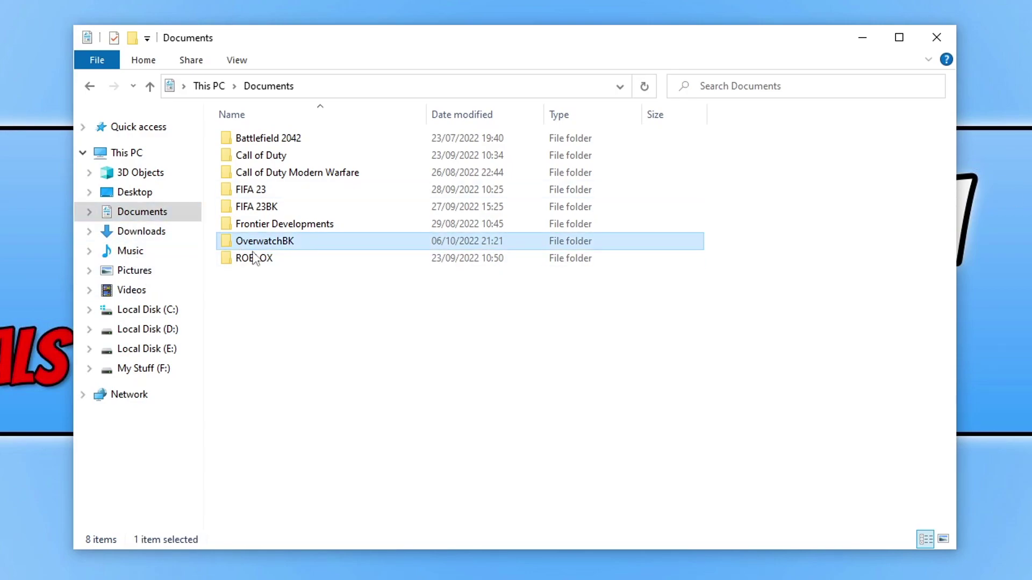
{"action": "left_click", "coordinate": [329, 513]}
{"action": "left_click", "coordinate": [311, 243]}
{"action": "key", "text": "BackSpace"}
{"action": "key", "text": "BackSpace"}
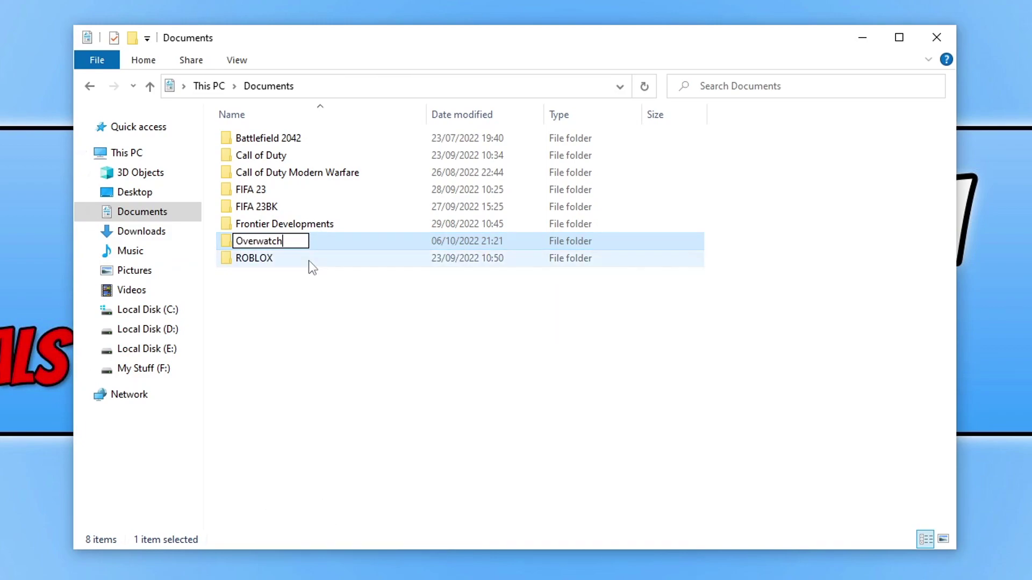
{"action": "left_click", "coordinate": [345, 373]}
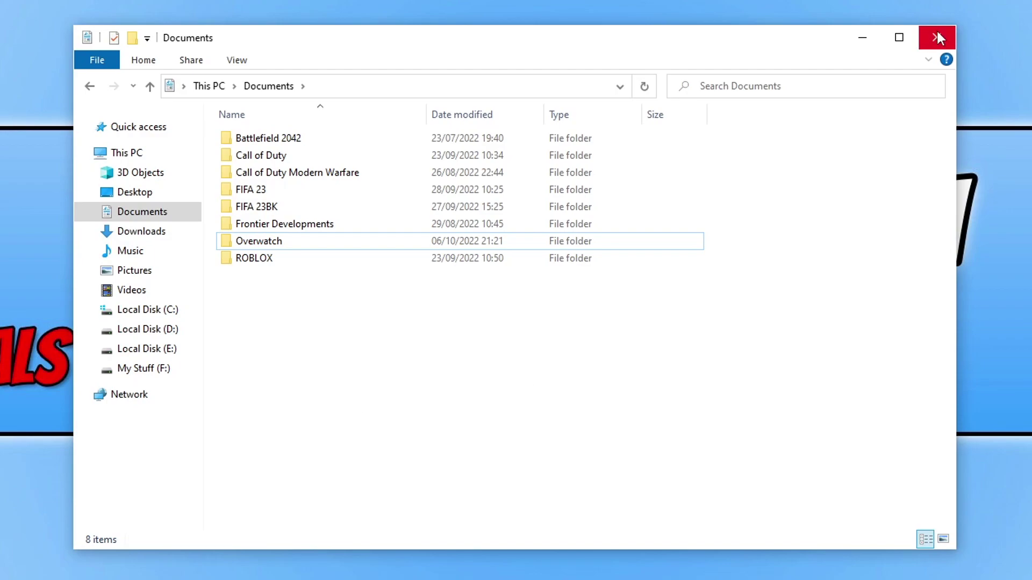
Begin a Scan and Repair of Overwatch 2 from its Battle.net game options
{"action": "left_click", "coordinate": [937, 33]}
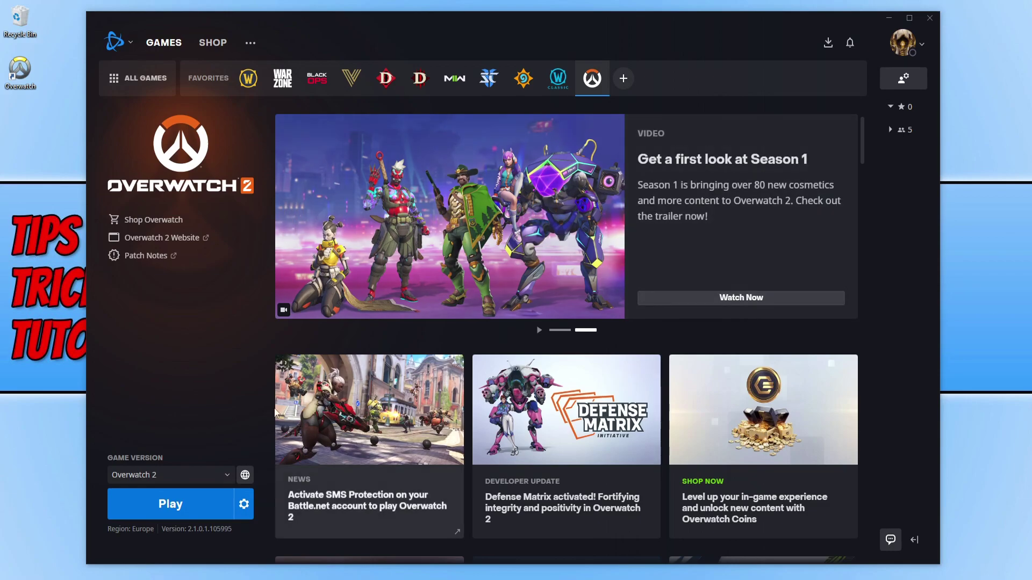
{"action": "left_click", "coordinate": [244, 504]}
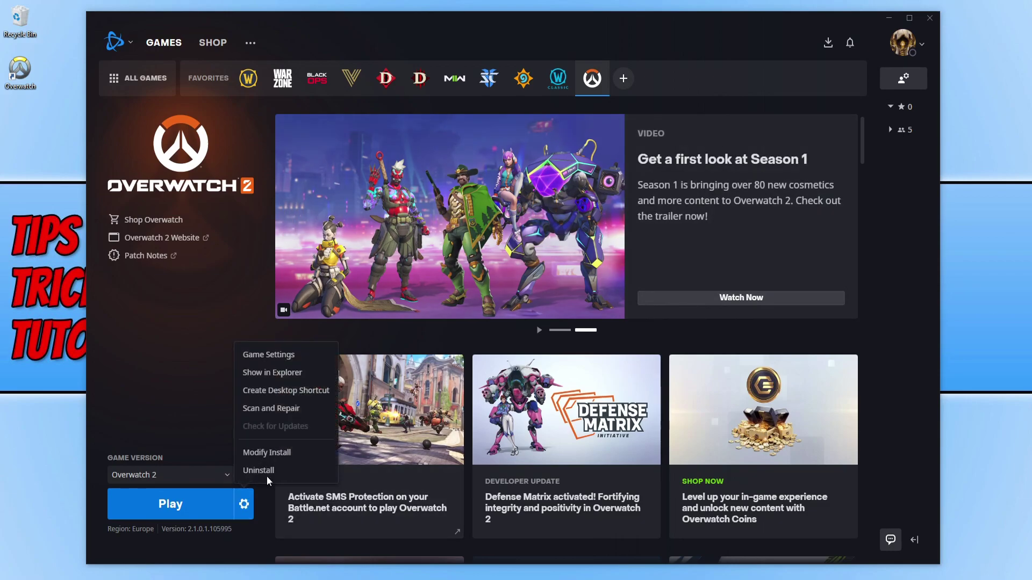
{"action": "left_click", "coordinate": [311, 412]}
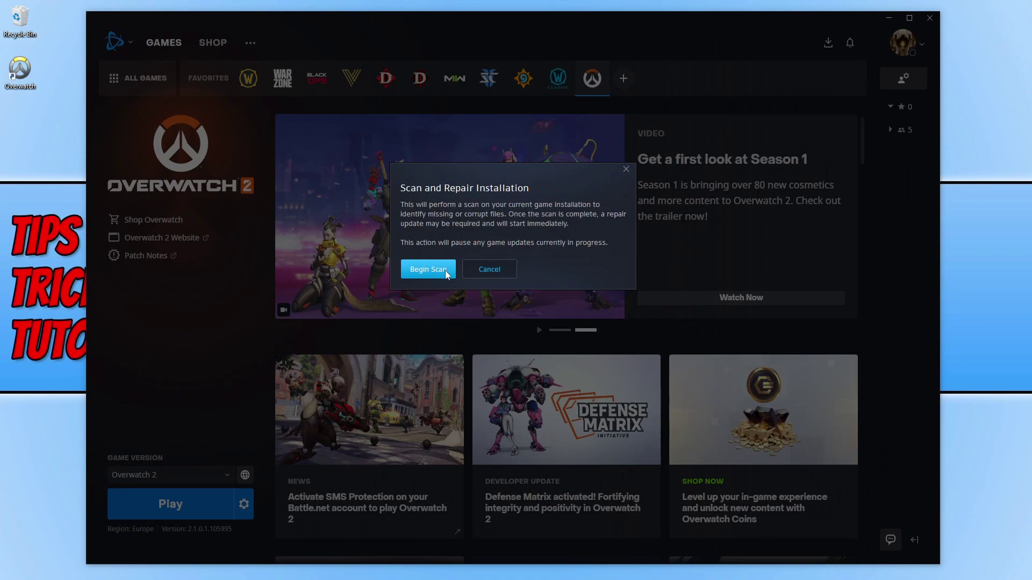
{"action": "left_click", "coordinate": [428, 269]}
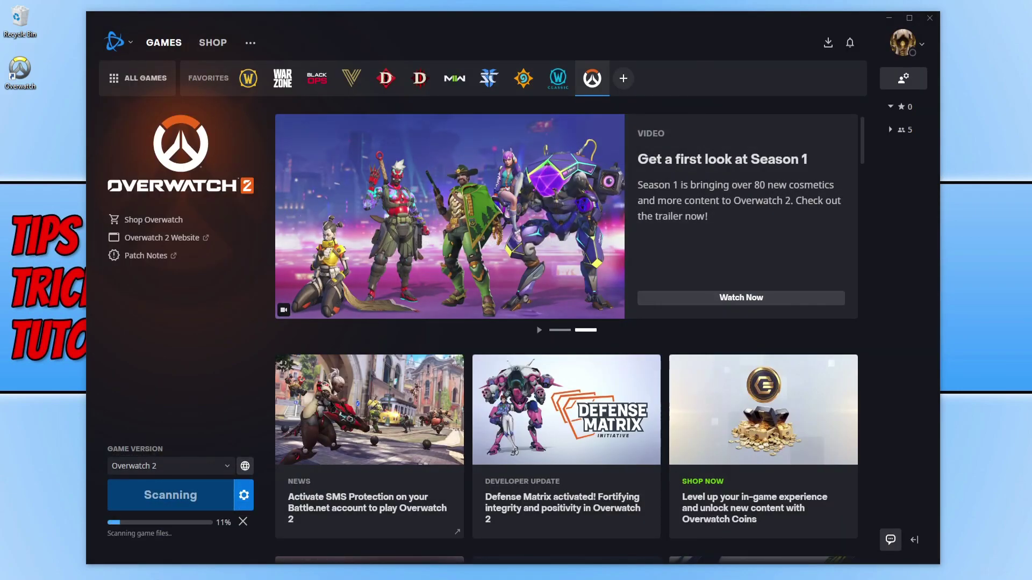